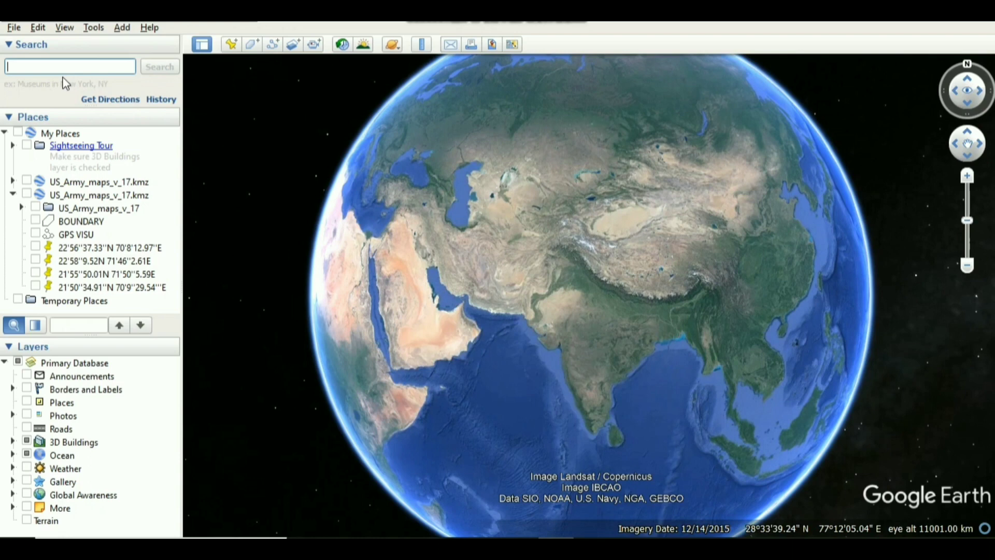
Search for DELHI and bring the city and its surroundings into view on the globe.
{"action": "type", "text": "DELHI"}
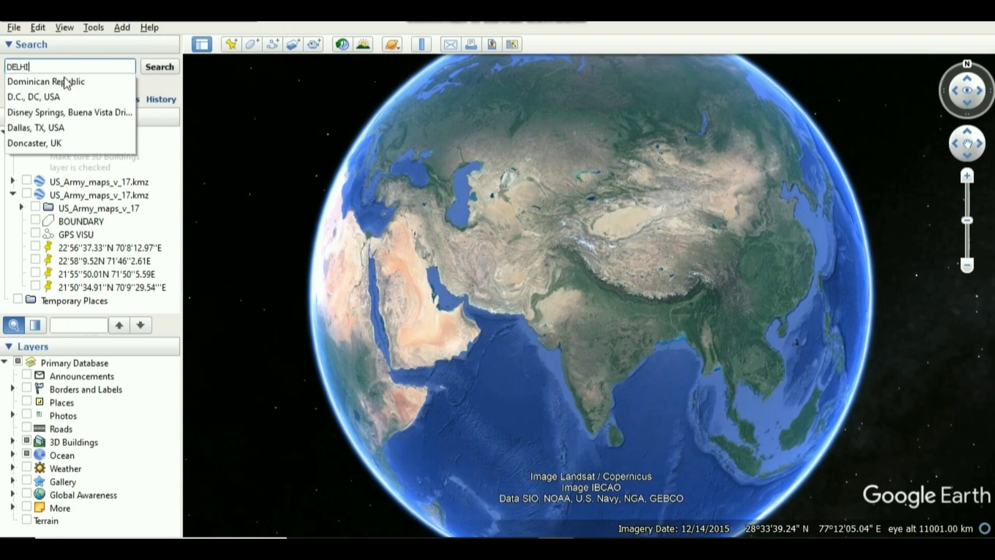
{"action": "left_click", "coordinate": [164, 73]}
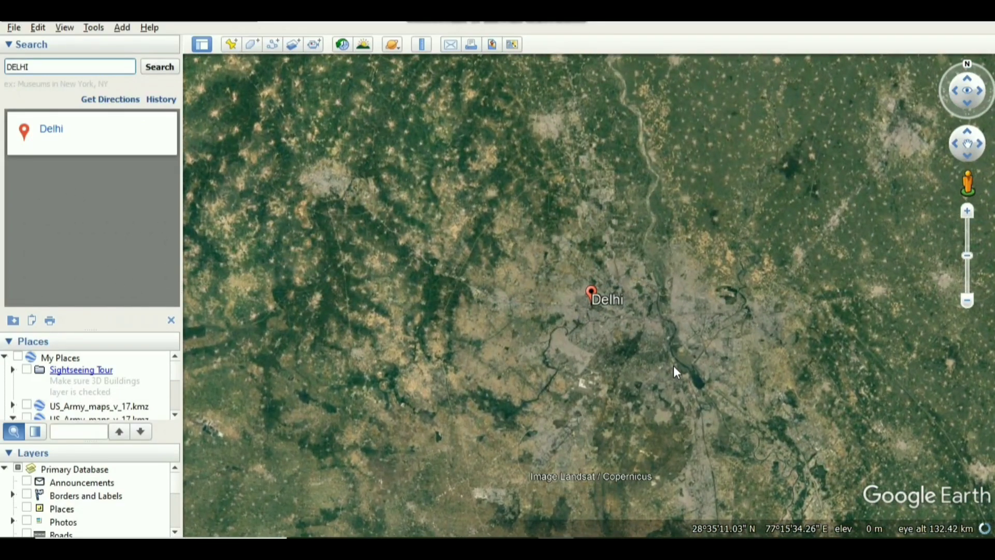
{"action": "scroll", "coordinate": [670, 353], "scroll_direction": "up", "scroll_amount": 2}
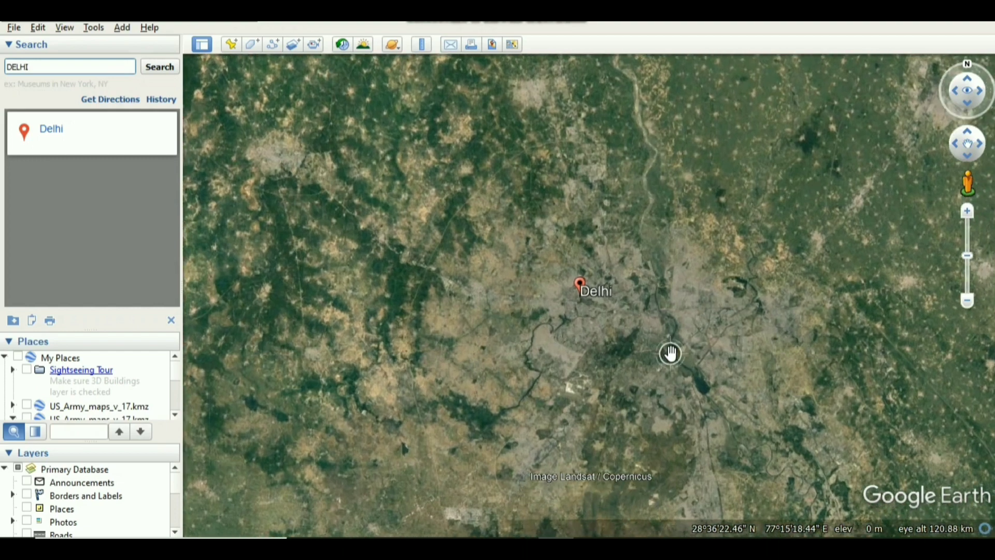
{"action": "scroll", "coordinate": [671, 353], "scroll_direction": "up", "scroll_amount": 3}
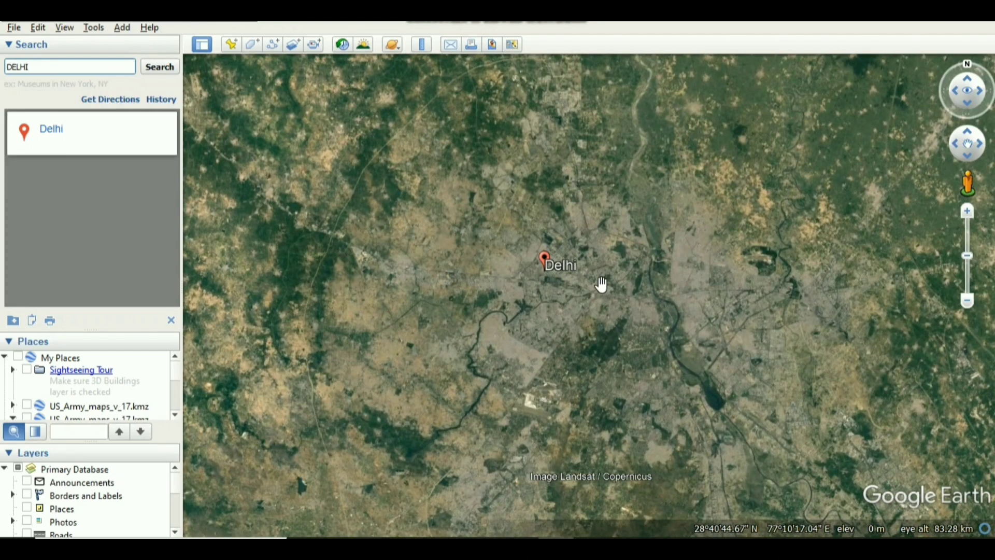
{"action": "scroll", "coordinate": [601, 284], "scroll_direction": "down", "scroll_amount": 2}
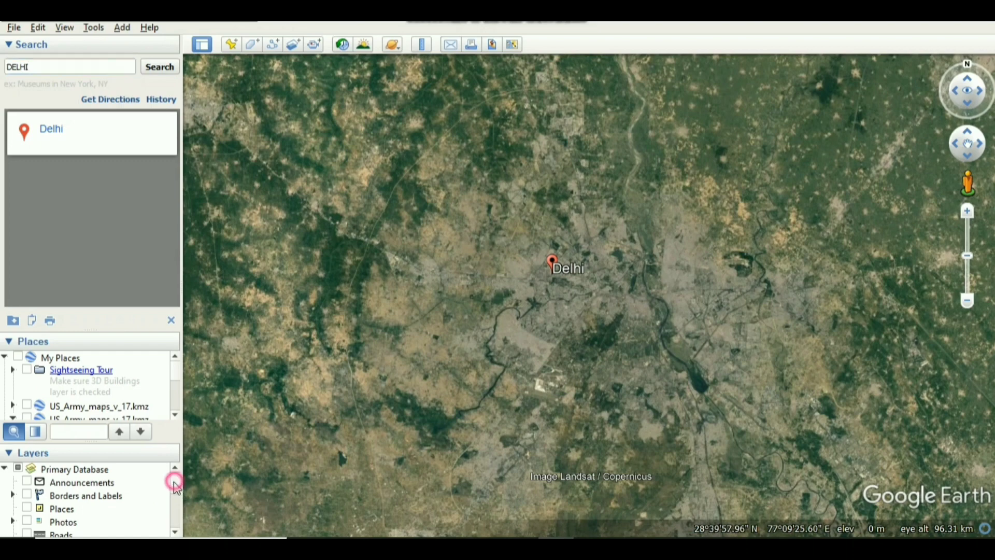
Turn on the Borders and Labels layer for the Delhi region.
{"action": "scroll", "coordinate": [172, 499], "scroll_direction": "down", "scroll_amount": 1}
{"action": "scroll", "coordinate": [171, 506], "scroll_direction": "down", "scroll_amount": 3}
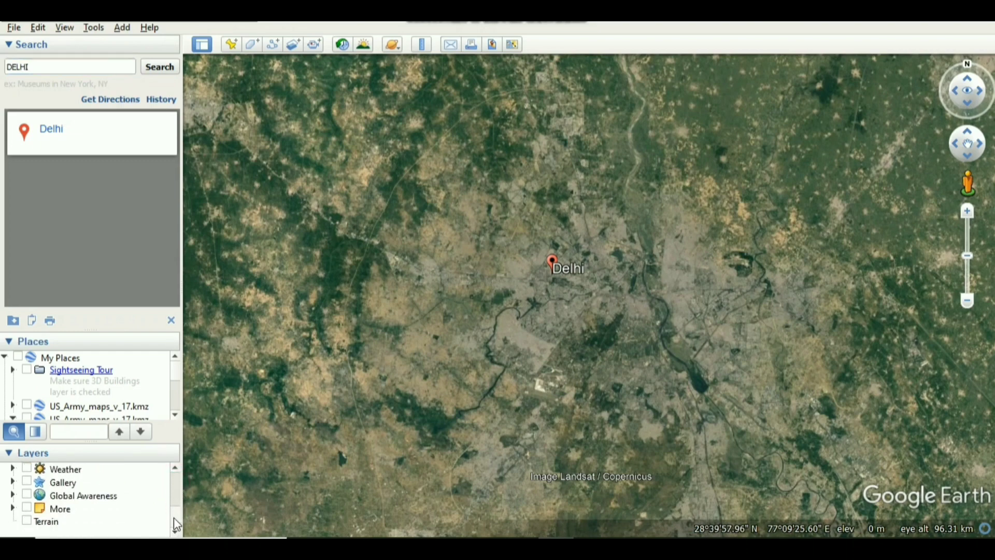
{"action": "scroll", "coordinate": [174, 514], "scroll_direction": "up", "scroll_amount": 3}
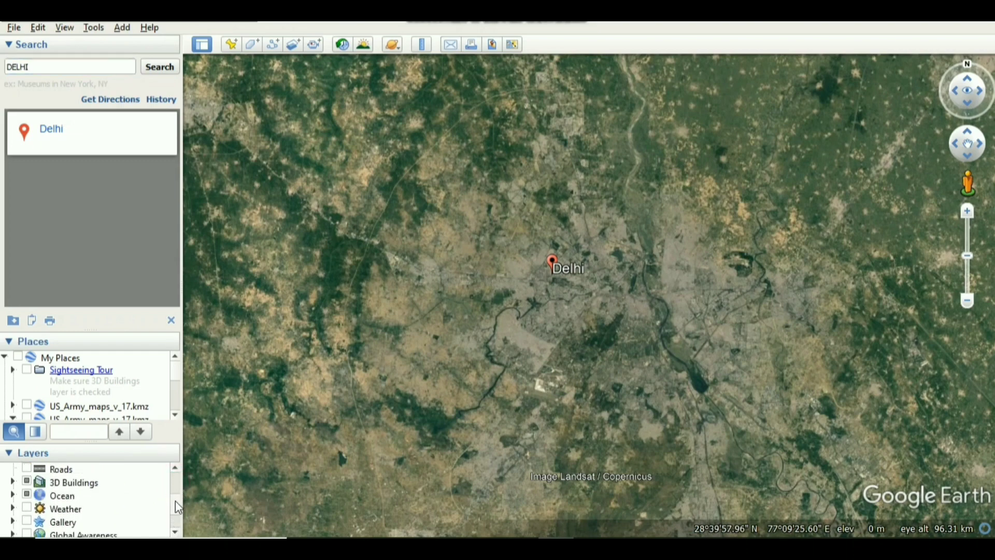
{"action": "left_click", "coordinate": [176, 468]}
{"action": "left_click", "coordinate": [175, 468]}
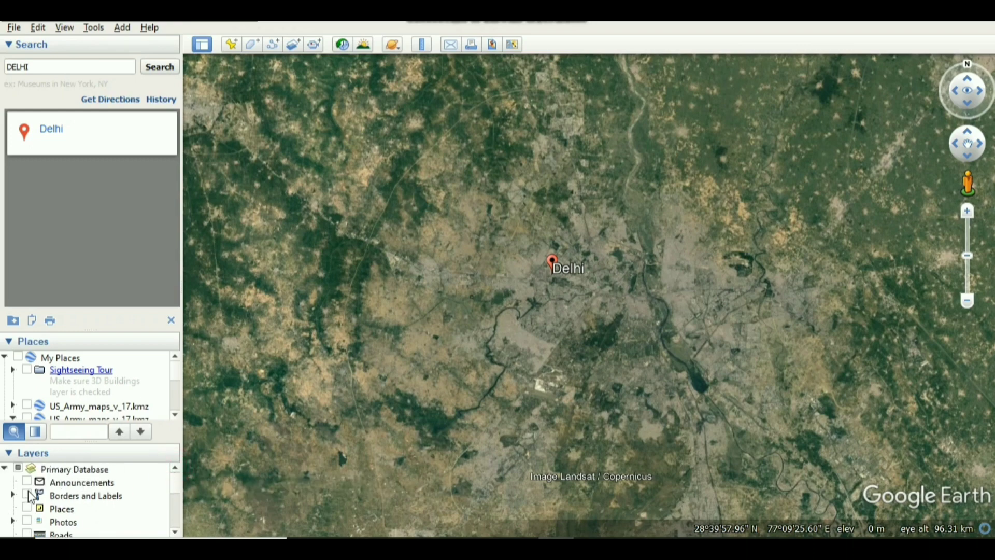
{"action": "left_click", "coordinate": [26, 495]}
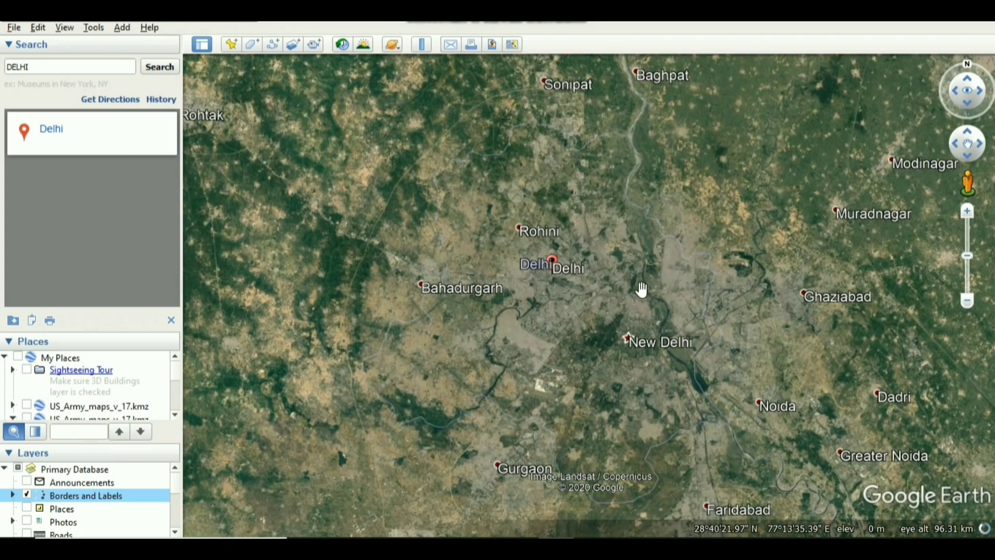
{"action": "scroll", "coordinate": [642, 289], "scroll_direction": "up", "scroll_amount": 2}
{"action": "scroll", "coordinate": [642, 288], "scroll_direction": "down", "scroll_amount": 1}
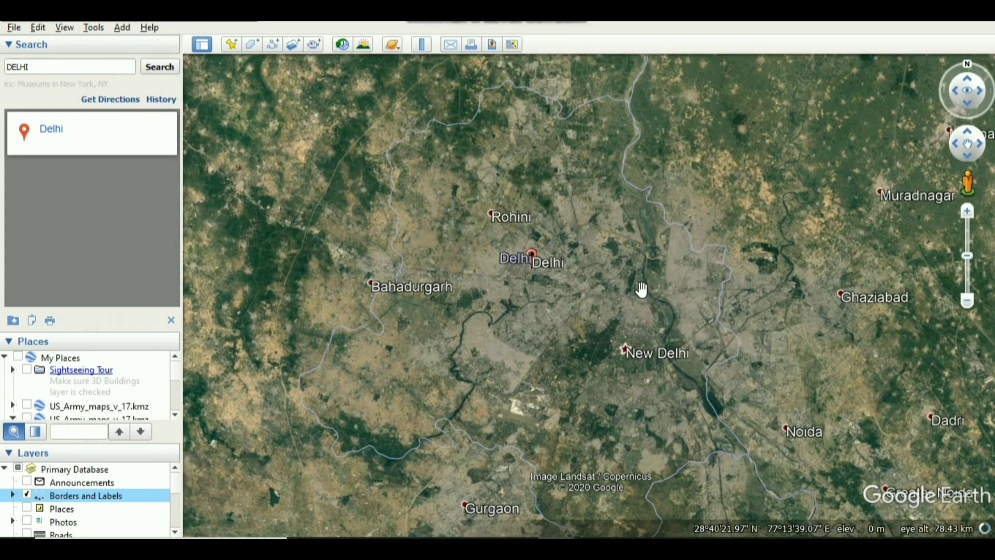
{"action": "scroll", "coordinate": [642, 289], "scroll_direction": "down", "scroll_amount": 1}
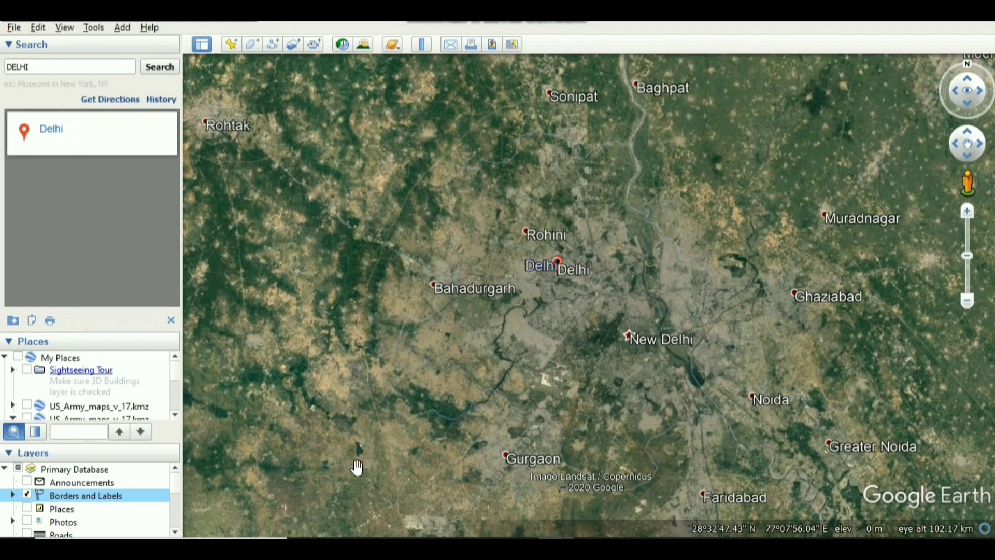
Turn on the Roads and Terrain layers in the primary database.
{"action": "left_click", "coordinate": [176, 532]}
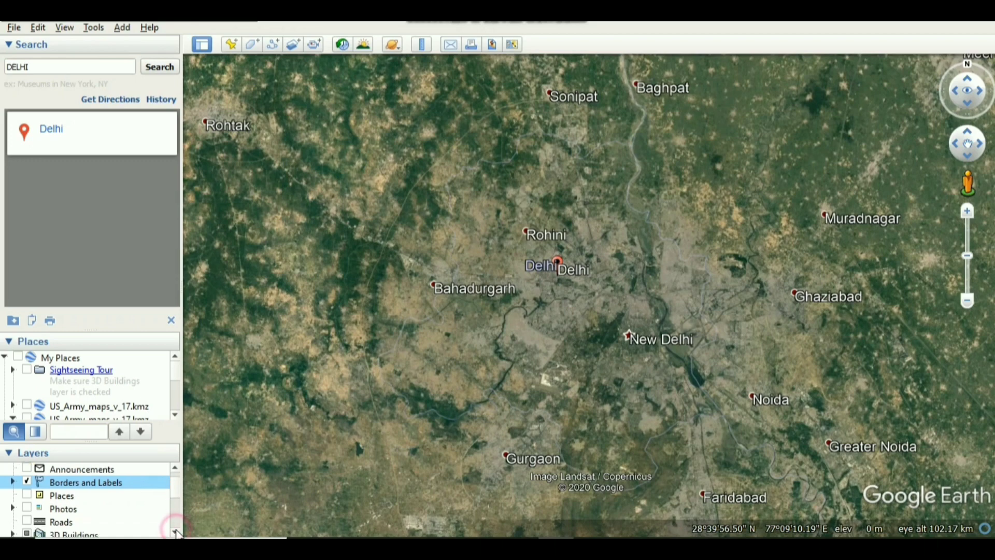
{"action": "left_click", "coordinate": [177, 531]}
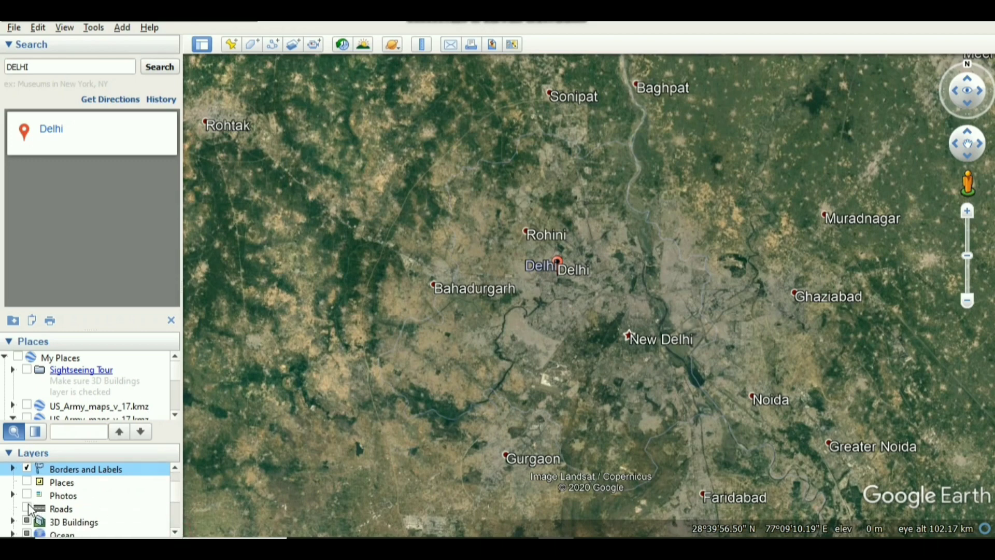
{"action": "left_click", "coordinate": [27, 509]}
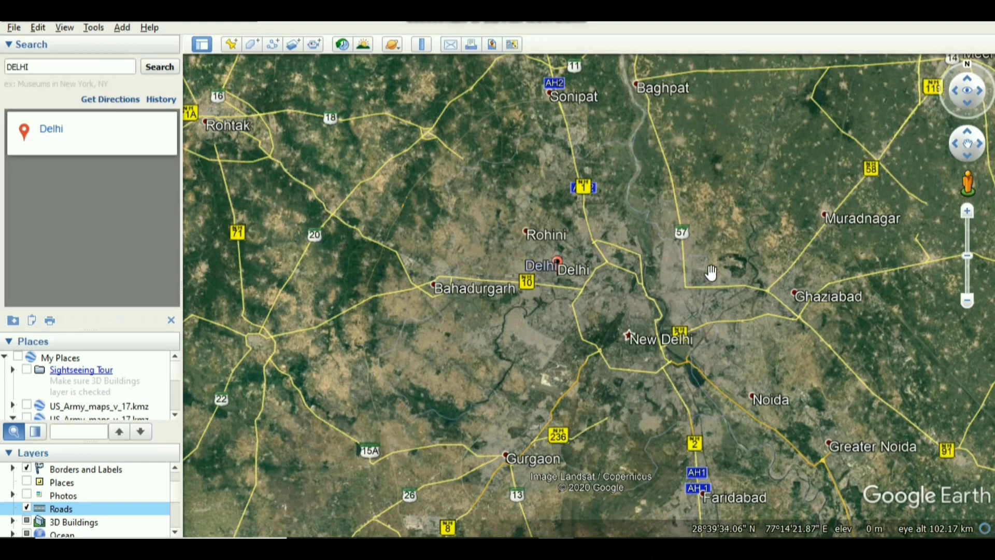
{"action": "left_click", "coordinate": [177, 532]}
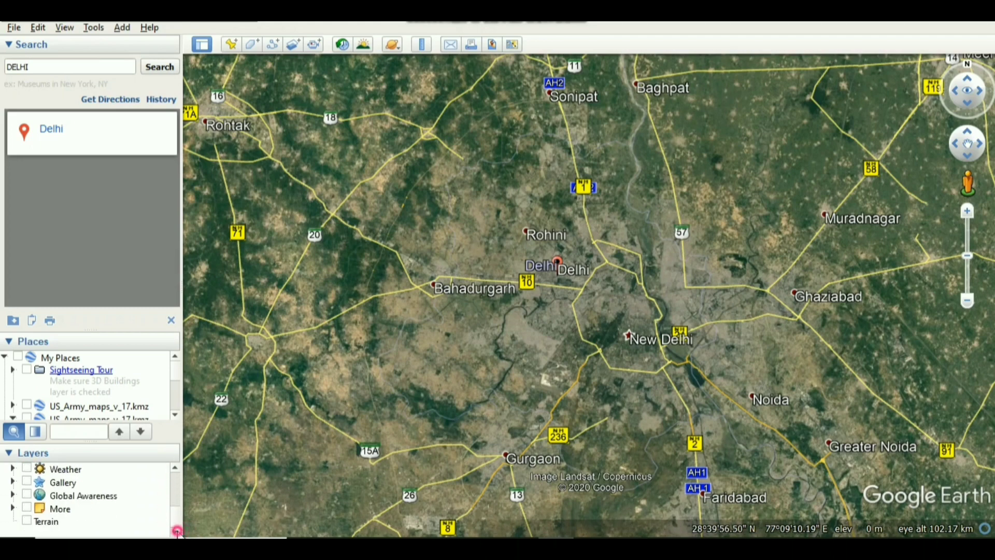
{"action": "left_click", "coordinate": [27, 522]}
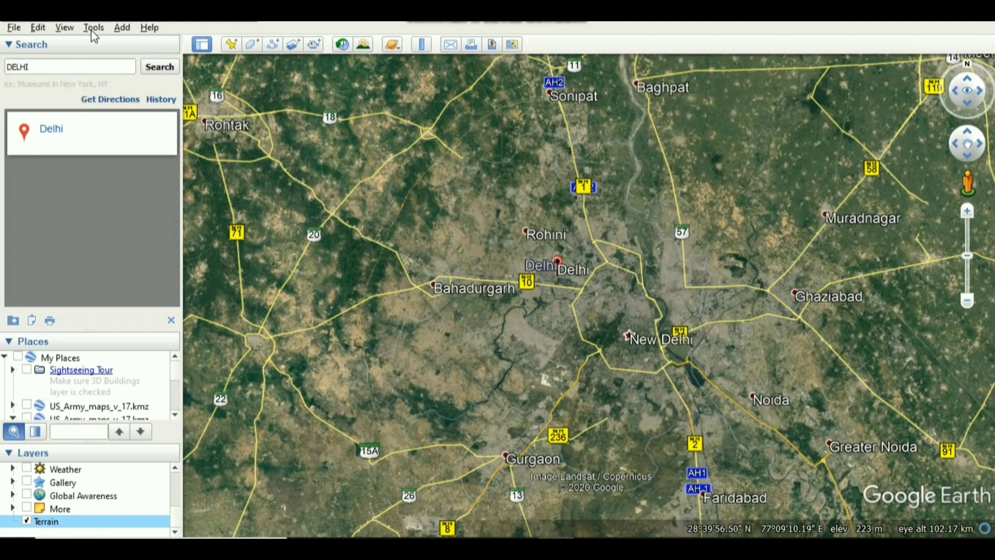
Reset both the tilt and the compass of the map view.
{"action": "left_click", "coordinate": [72, 27]}
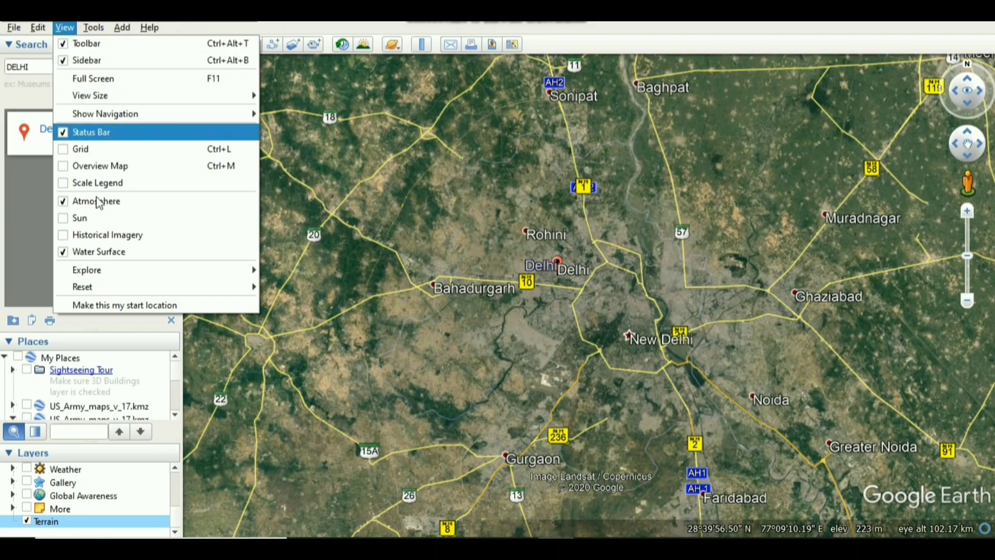
{"action": "mouse_move", "coordinate": [233, 285]}
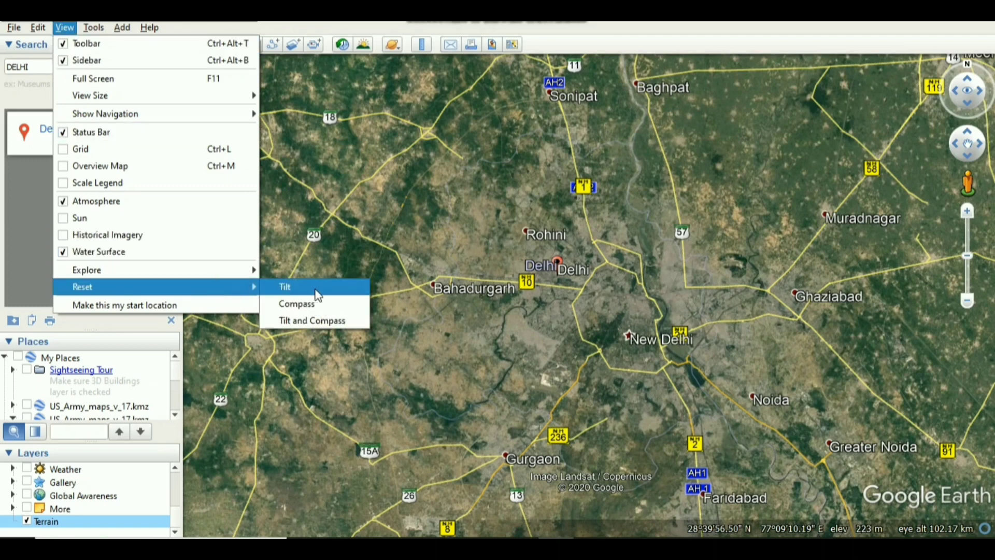
{"action": "left_click", "coordinate": [316, 321]}
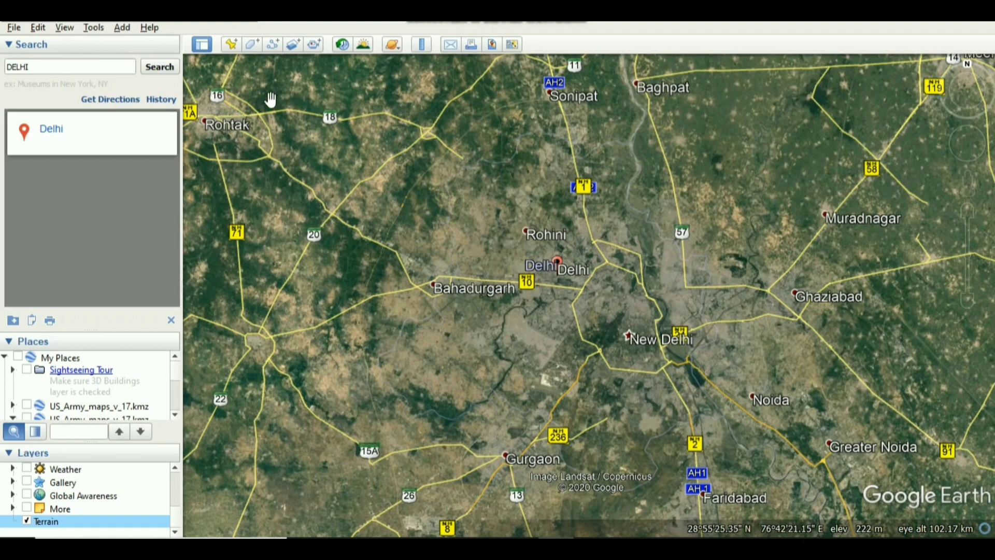
Add a placemark just north of Rohtak at about 28°55'4"N, 76°35'14"E, for the area's northwest corner.
{"action": "left_click", "coordinate": [231, 46]}
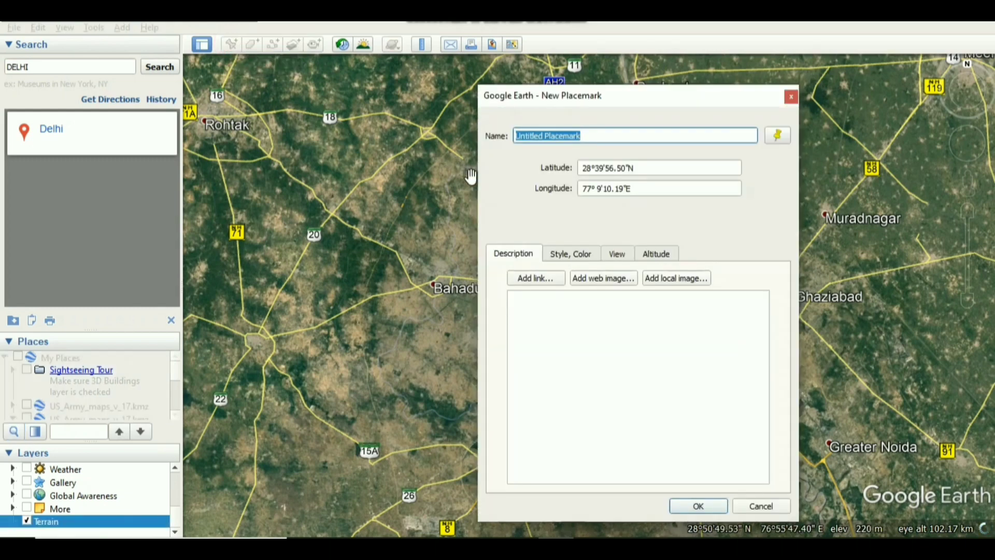
{"action": "left_click_drag", "start_coordinate": [649, 97], "coordinate": [176, 127]}
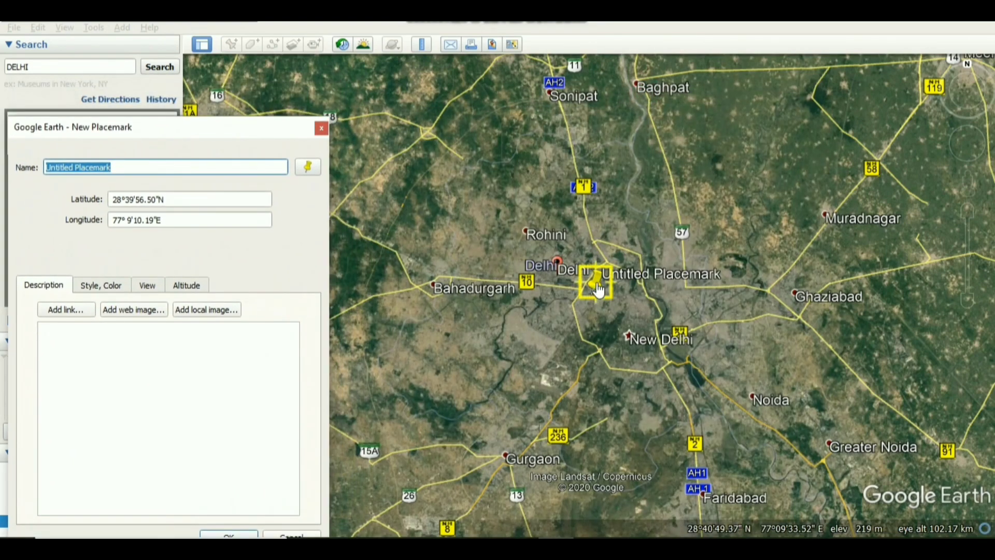
{"action": "mouse_move", "coordinate": [600, 286]}
{"action": "left_mouse_down"}
{"action": "mouse_move", "coordinate": [505, 287]}
{"action": "mouse_move", "coordinate": [492, 228]}
{"action": "mouse_move", "coordinate": [434, 238]}
{"action": "mouse_move", "coordinate": [443, 249]}
{"action": "mouse_move", "coordinate": [446, 232]}
{"action": "mouse_move", "coordinate": [469, 231]}
{"action": "mouse_move", "coordinate": [503, 198]}
{"action": "mouse_move", "coordinate": [447, 193]}
{"action": "mouse_move", "coordinate": [507, 203]}
{"action": "mouse_move", "coordinate": [414, 154]}
{"action": "mouse_move", "coordinate": [324, 135]}
{"action": "mouse_move", "coordinate": [280, 109]}
{"action": "mouse_move", "coordinate": [212, 107]}
{"action": "left_mouse_up"}
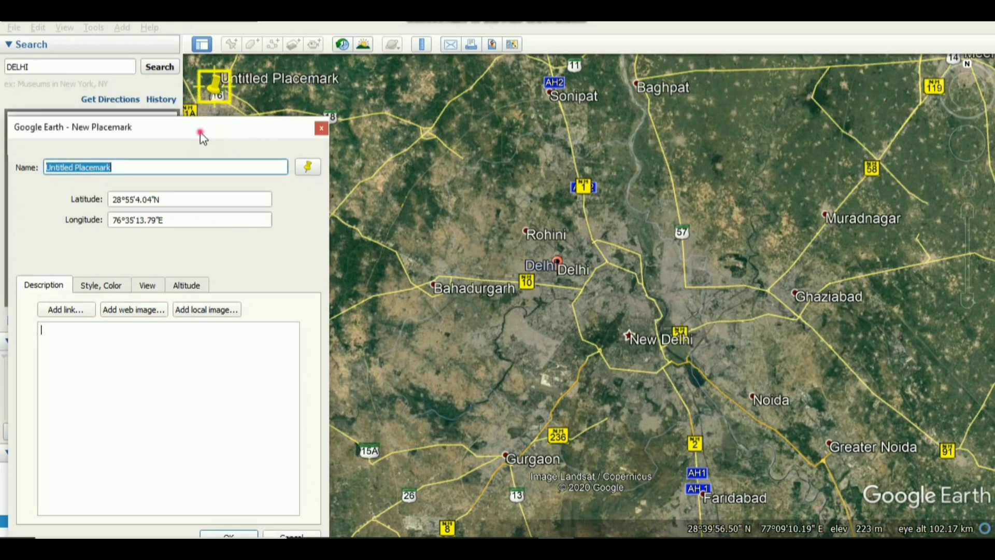
{"action": "left_click_drag", "start_coordinate": [202, 132], "coordinate": [575, 128]}
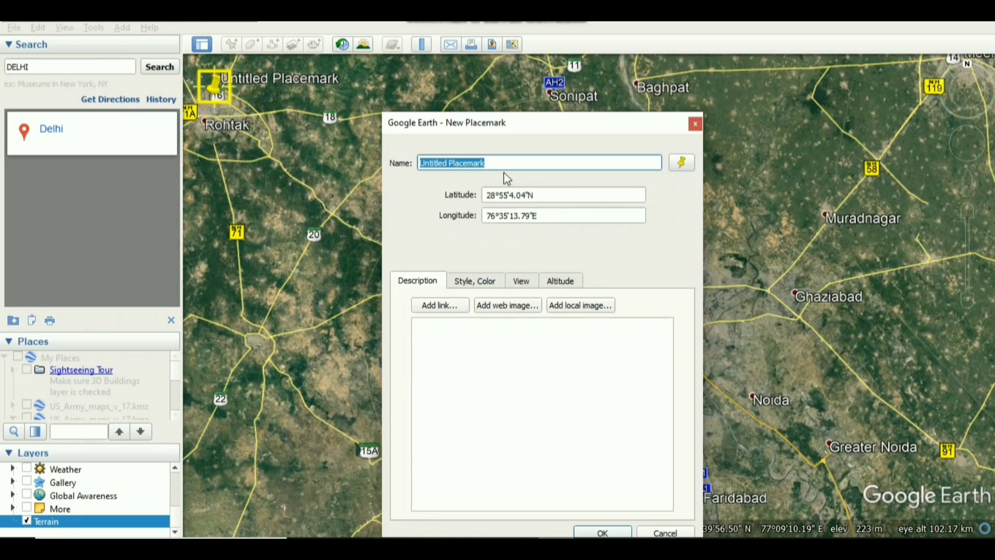
Name the new placemark near Rohtak 28.55N 76.35E and save it.
{"action": "key", "text": "BackSpace"}
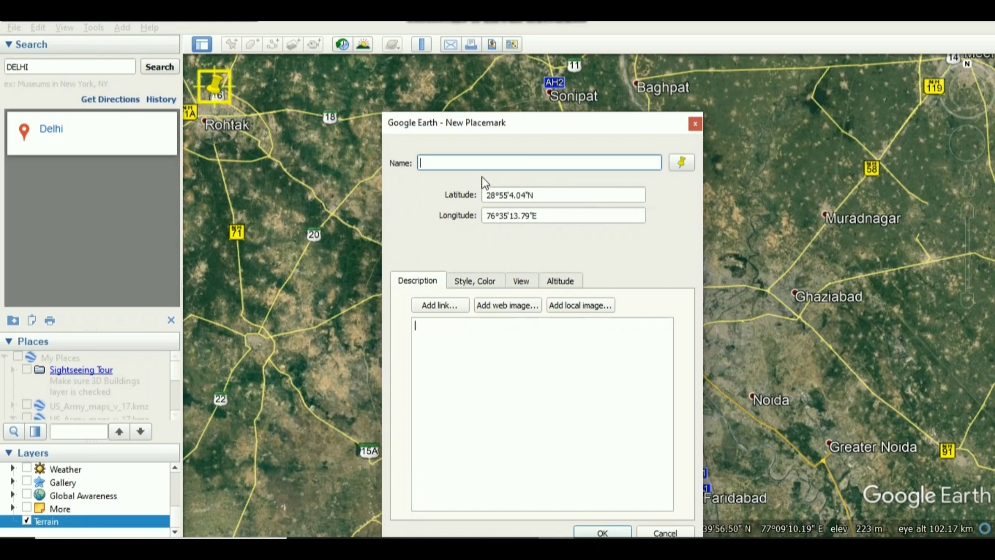
{"action": "type", "text": "28"}
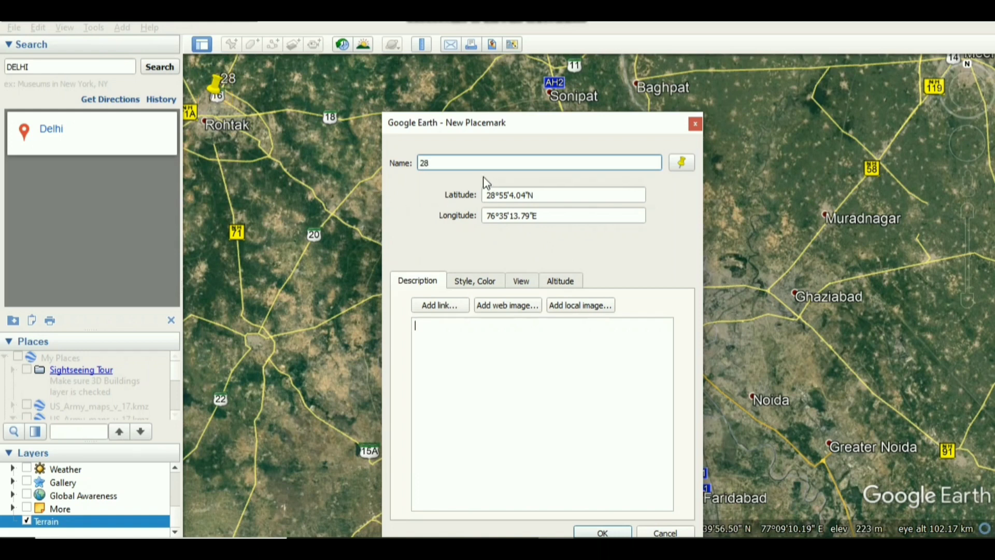
{"action": "type", "text": ".55"}
{"action": "type", "text": "N 76"}
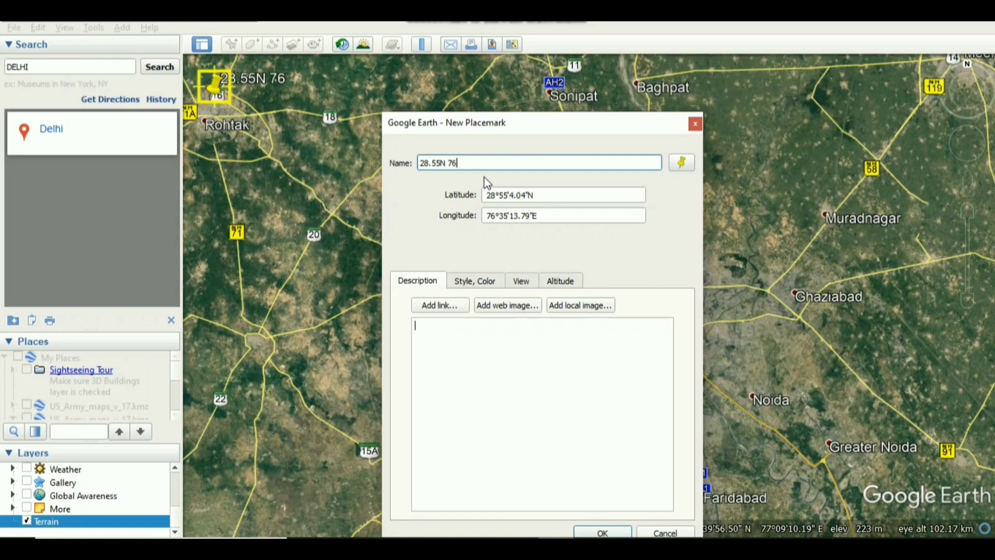
{"action": "type", "text": ".35E"}
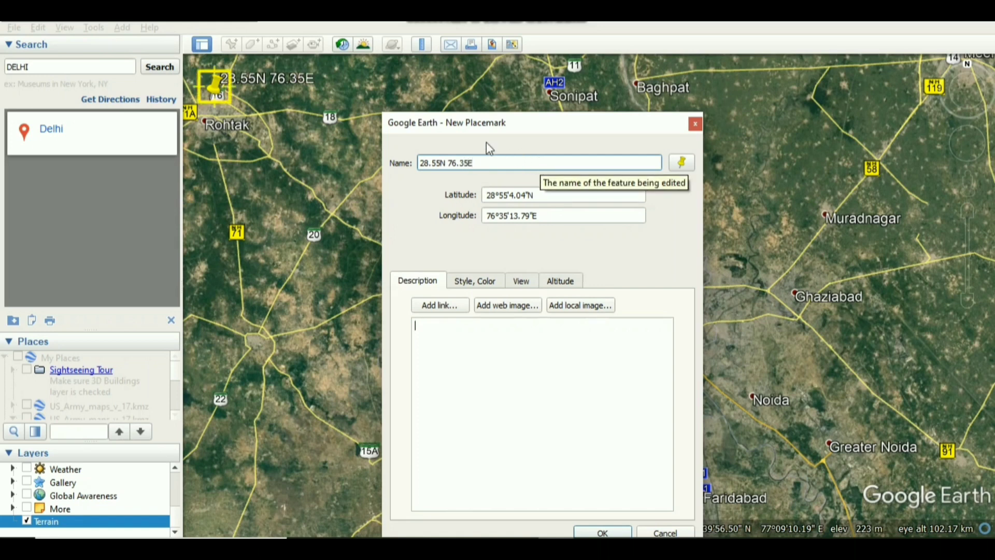
{"action": "left_click_drag", "start_coordinate": [513, 128], "coordinate": [524, 82]}
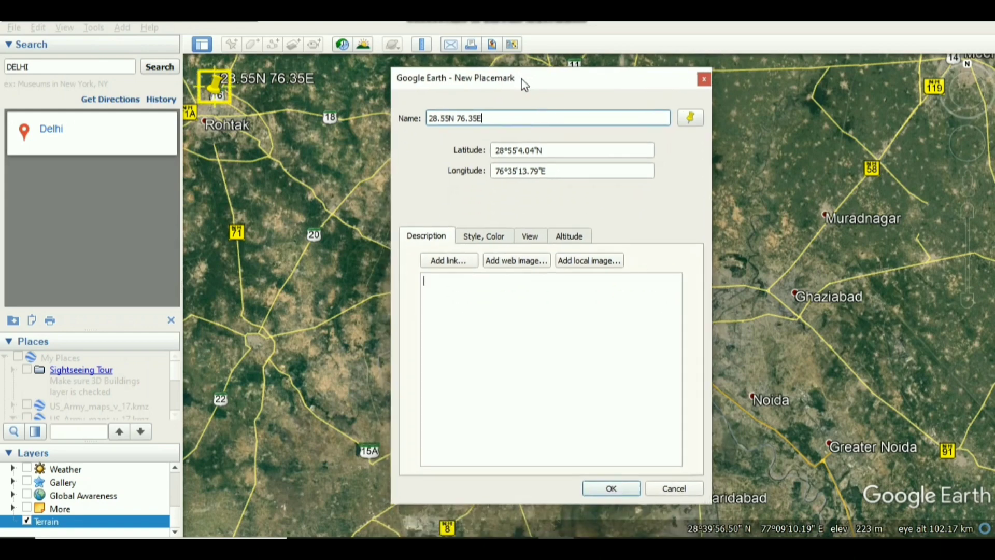
{"action": "left_click", "coordinate": [612, 489]}
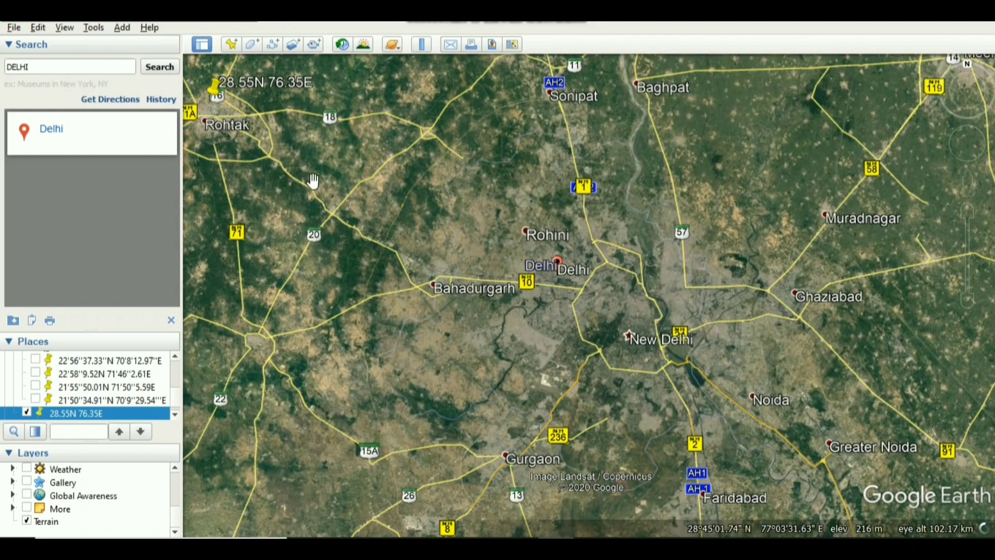
Add a second placemark east of Baghpat at about 28°54'35"N, 77°27'50"E, for the area's northeast corner.
{"action": "left_click", "coordinate": [231, 46]}
{"action": "left_click_drag", "start_coordinate": [534, 93], "coordinate": [264, 177]}
{"action": "left_click_drag", "start_coordinate": [598, 294], "coordinate": [803, 112]}
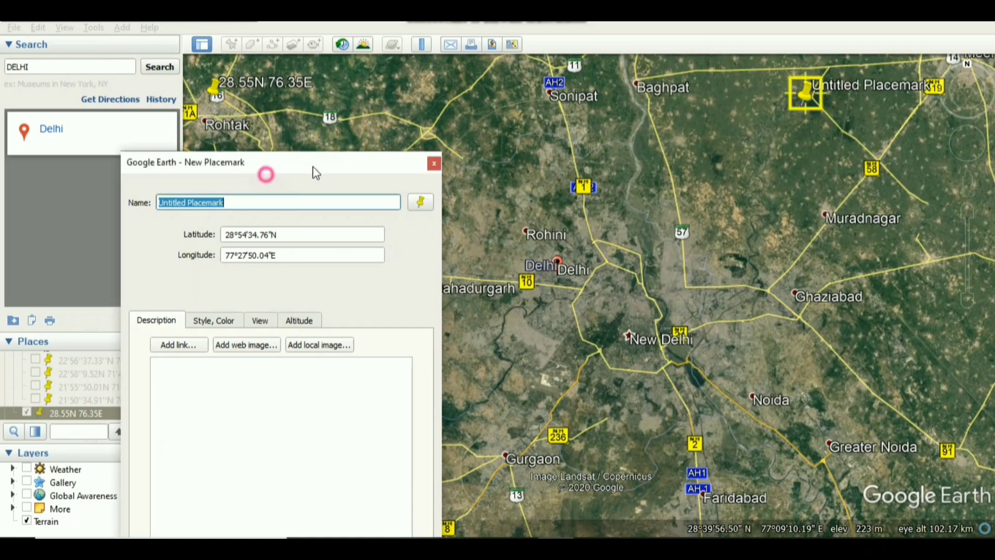
{"action": "left_click_drag", "start_coordinate": [327, 166], "coordinate": [552, 165]}
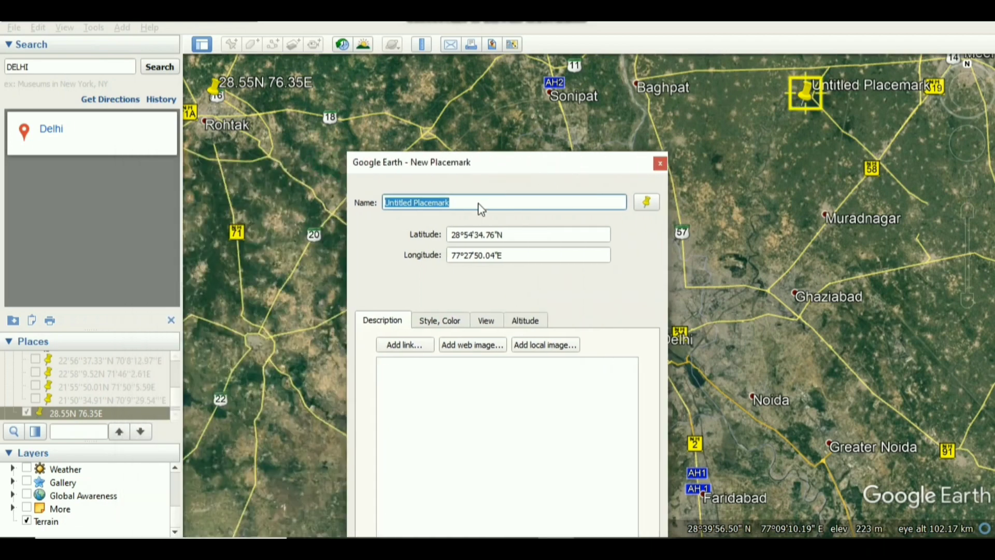
Name the placemark east of Baghpat 28.54N 77.27E and save it.
{"action": "key", "text": "BackSpace"}
{"action": "type", "text": "2"}
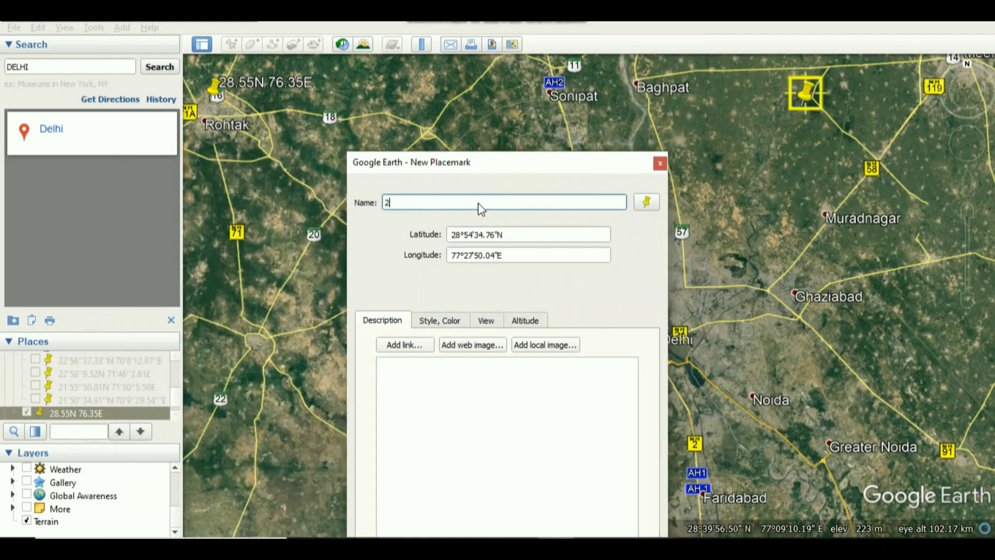
{"action": "type", "text": "8.54N 77"}
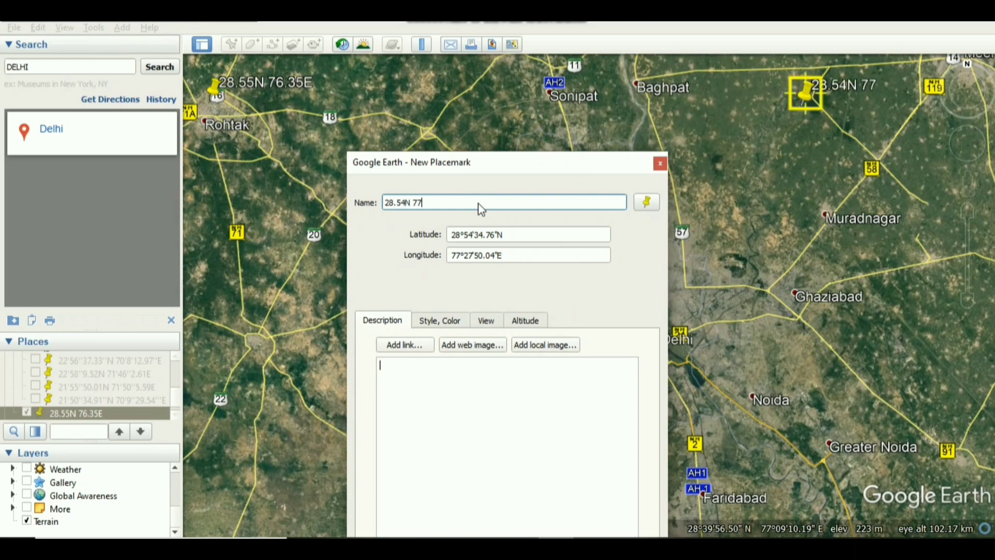
{"action": "type", "text": ".27"}
{"action": "key", "text": "Tab"}
{"action": "type", "text": "B"}
{"action": "left_click_drag", "start_coordinate": [461, 171], "coordinate": [503, 84]}
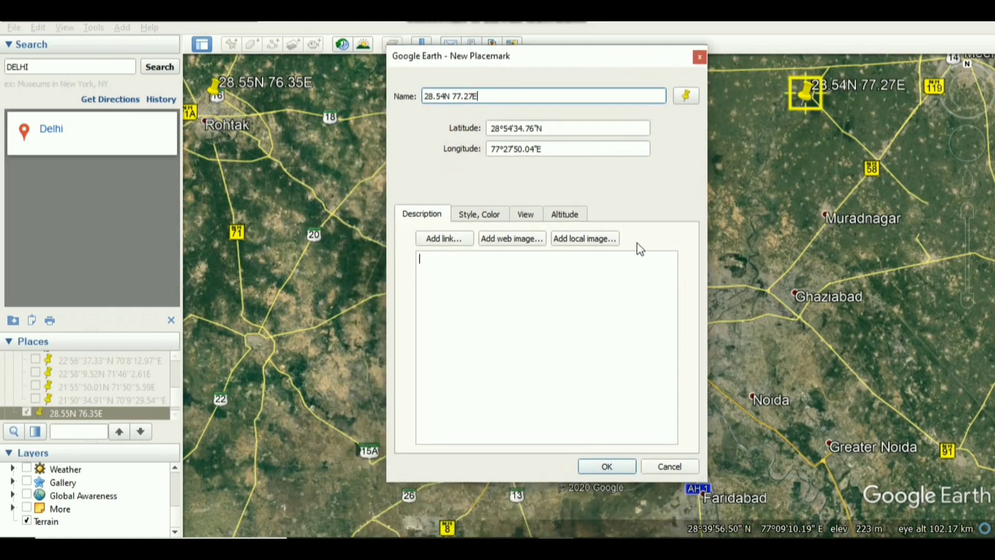
{"action": "left_click", "coordinate": [604, 468]}
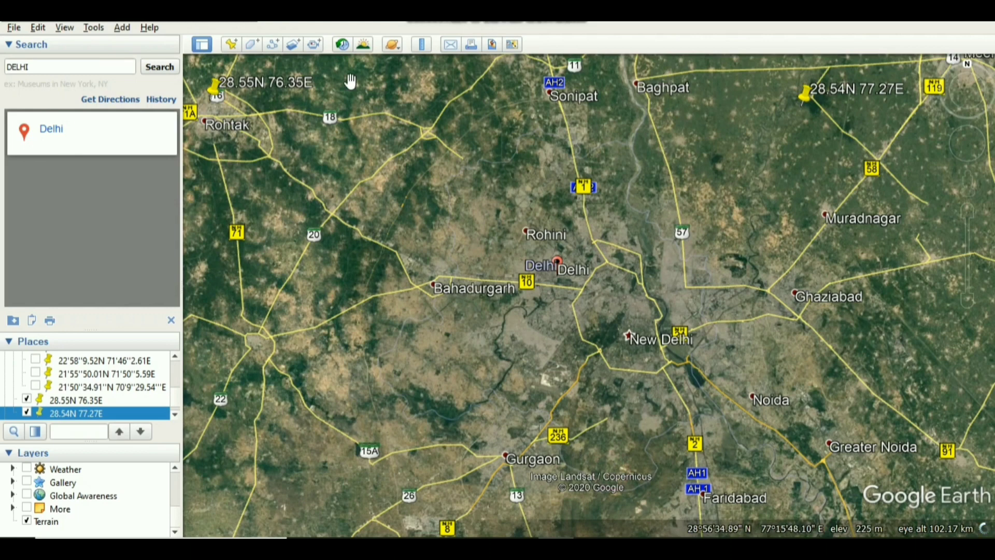
Add a third placemark just south of Greater Noida at about 28°23'N, 77°28'E, for the area's southeast corner.
{"action": "left_click", "coordinate": [231, 44]}
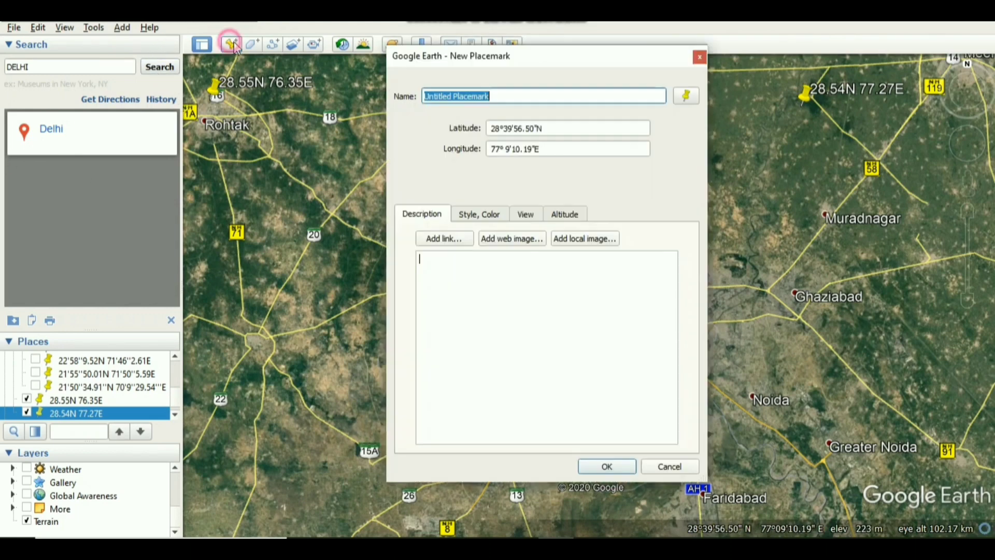
{"action": "left_click_drag", "start_coordinate": [474, 73], "coordinate": [208, 139]}
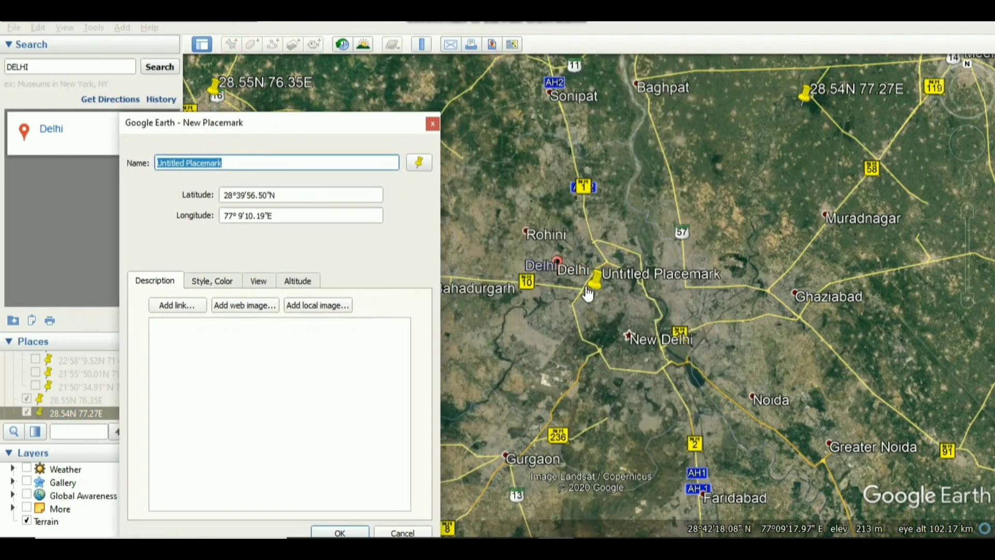
{"action": "left_click_drag", "start_coordinate": [583, 298], "coordinate": [813, 510]}
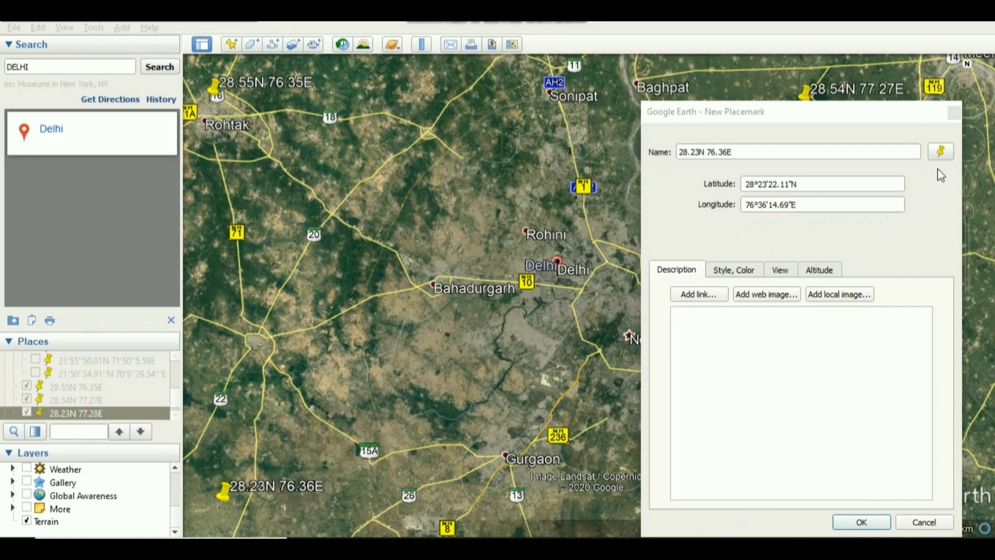
Change the icon of the new southwest placemark 28.23N 76.36E to the purple star marker and save the placemark.
{"action": "left_click", "coordinate": [940, 152]}
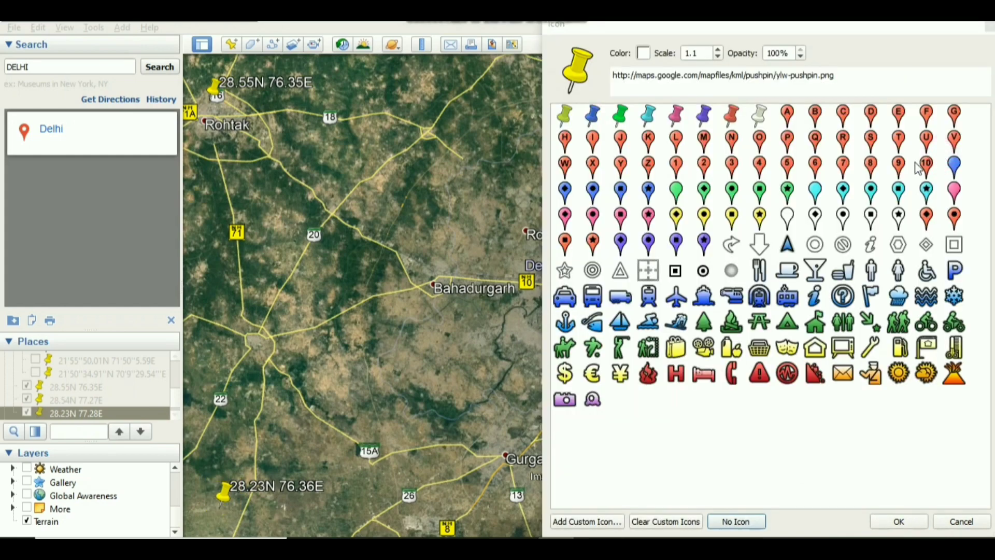
{"action": "left_click_drag", "start_coordinate": [680, 25], "coordinate": [522, 37]}
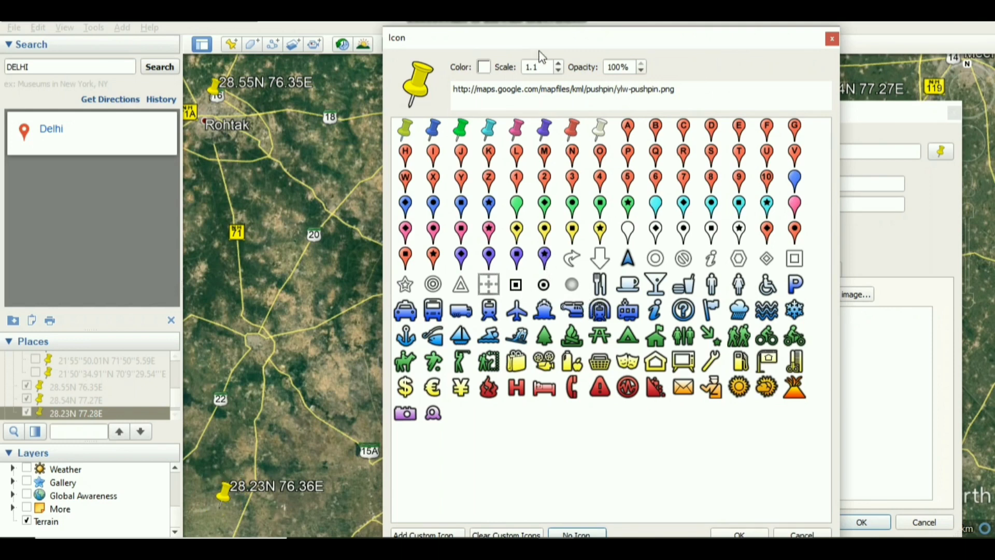
{"action": "left_click_drag", "start_coordinate": [562, 39], "coordinate": [506, 16]}
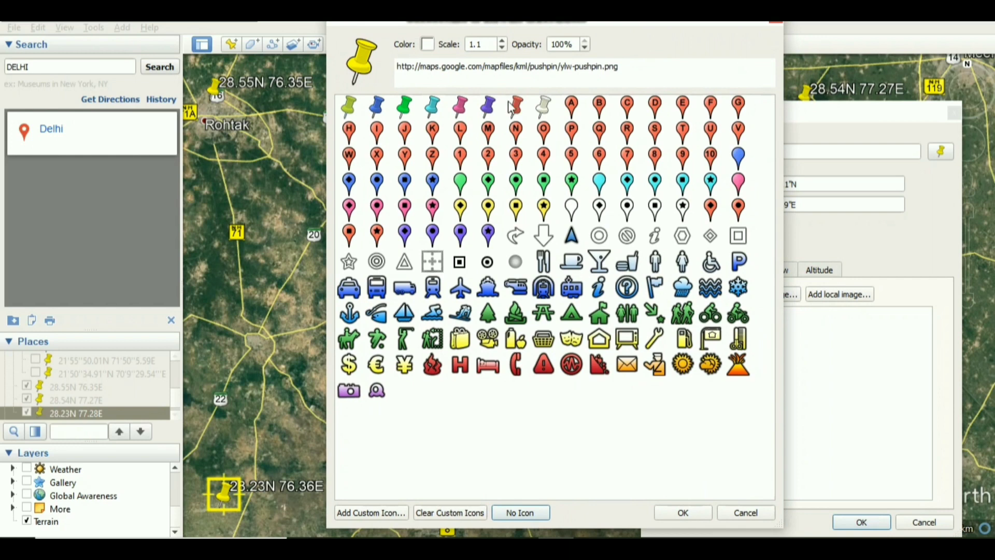
{"action": "left_click", "coordinate": [488, 235]}
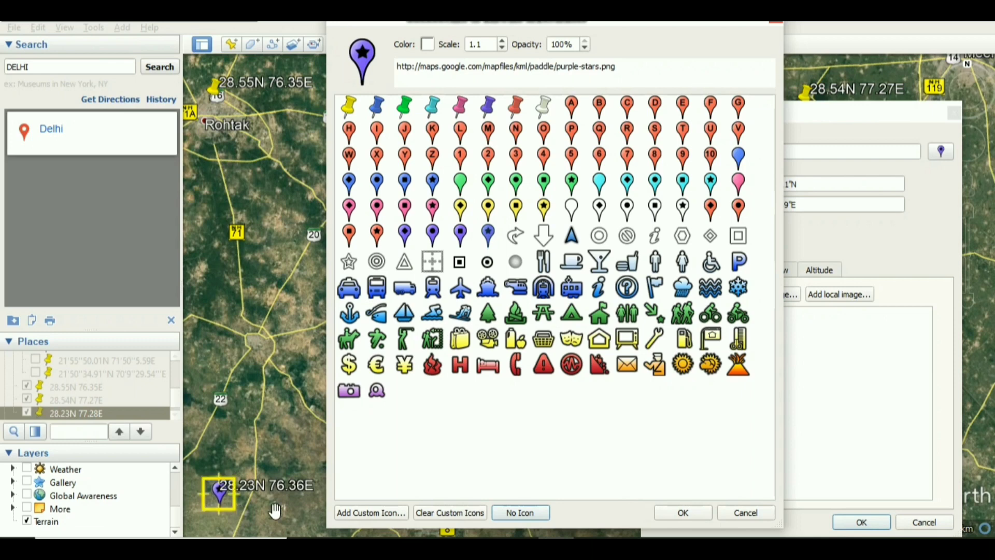
{"action": "left_click", "coordinate": [677, 514]}
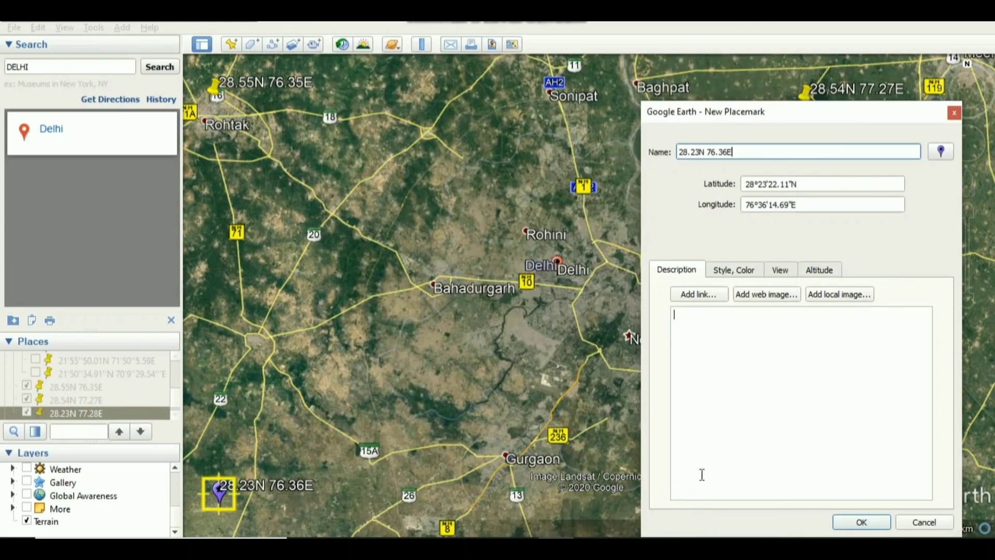
{"action": "left_click", "coordinate": [862, 522]}
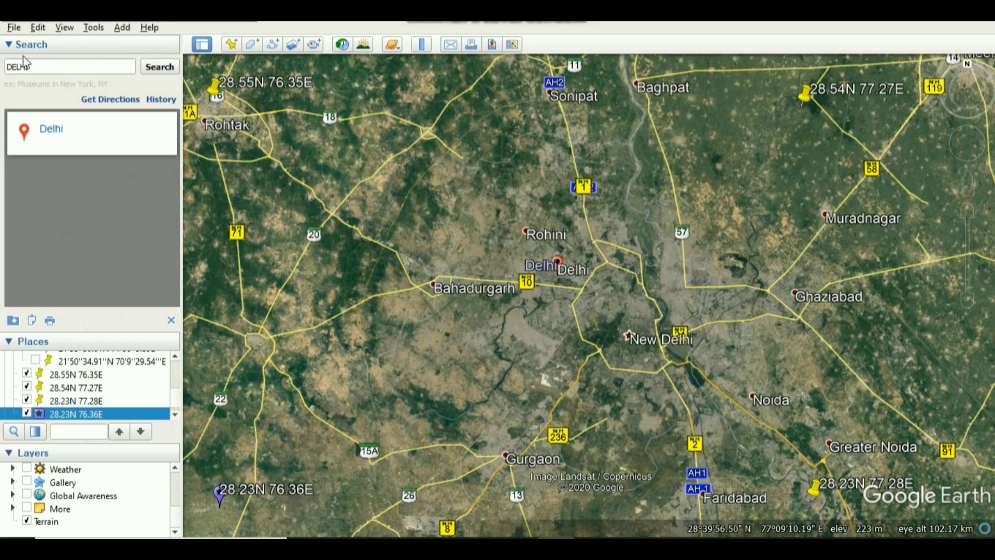
Start saving the view as an image and turn off its compass, scale, legend, and title and description.
{"action": "left_click", "coordinate": [14, 29]}
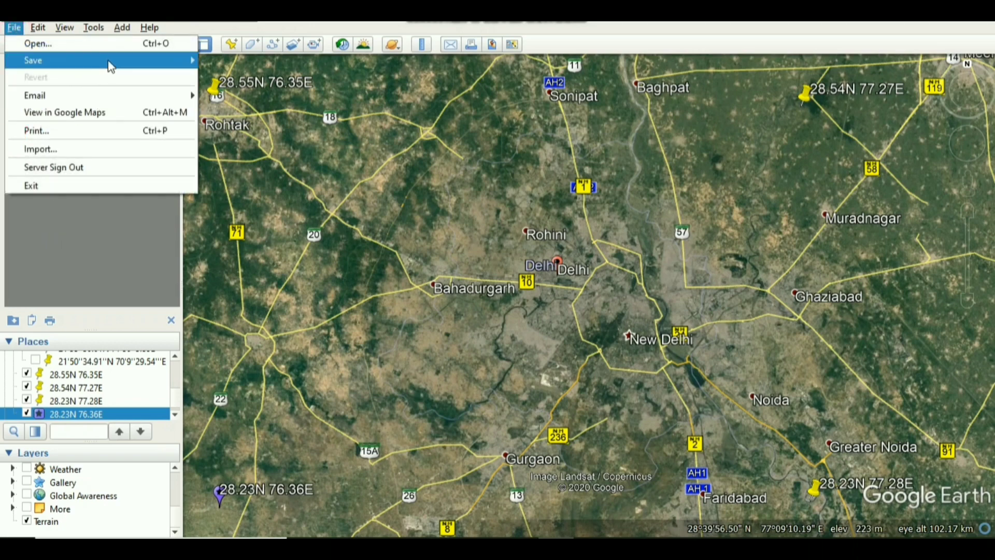
{"action": "mouse_move", "coordinate": [112, 67]}
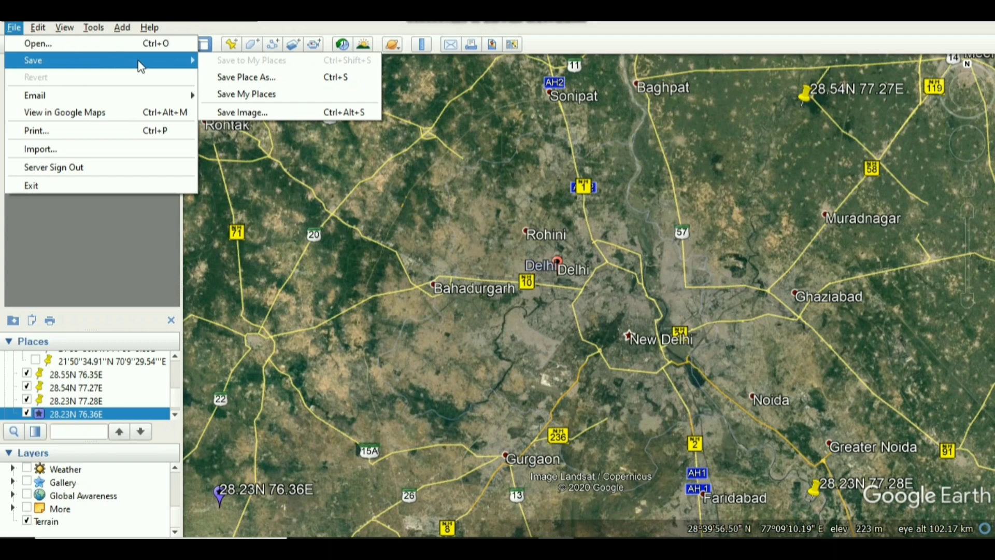
{"action": "left_click", "coordinate": [257, 110]}
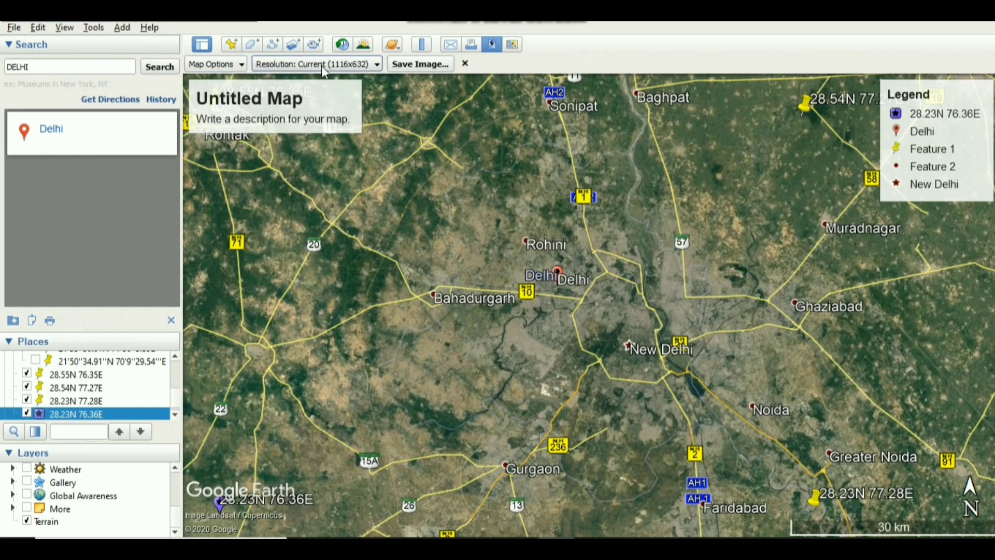
{"action": "left_click", "coordinate": [231, 66]}
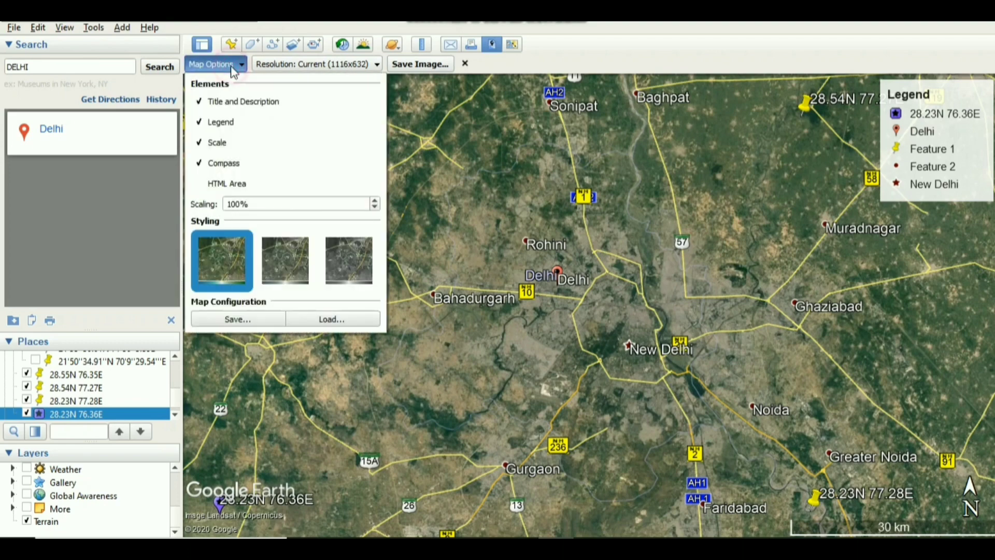
{"action": "left_click", "coordinate": [202, 164]}
{"action": "left_click", "coordinate": [201, 143]}
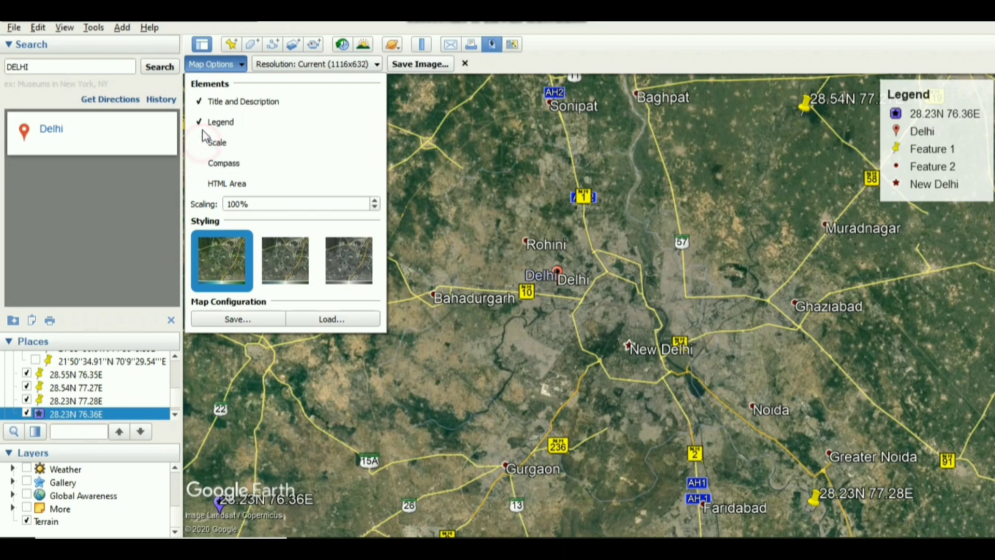
{"action": "left_click", "coordinate": [202, 123]}
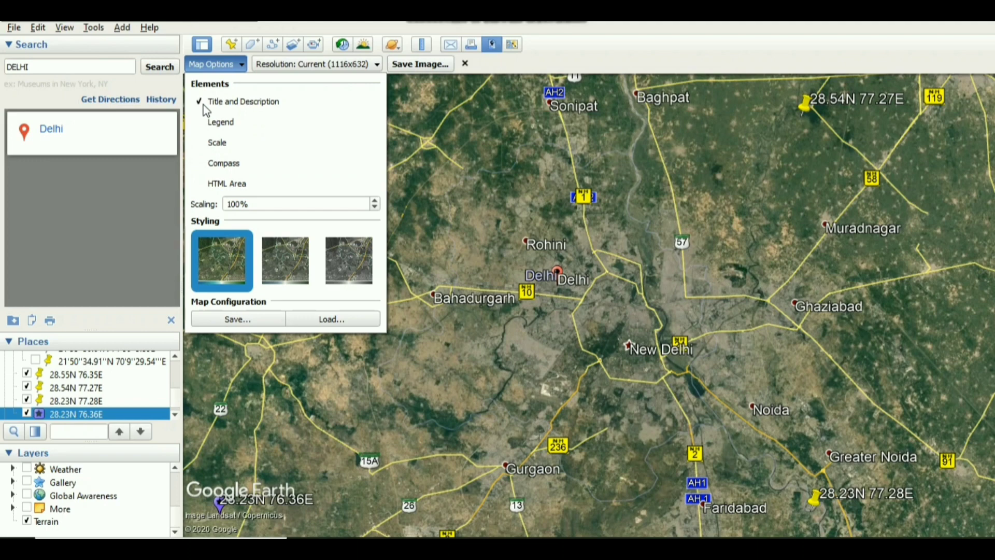
{"action": "left_click", "coordinate": [202, 103]}
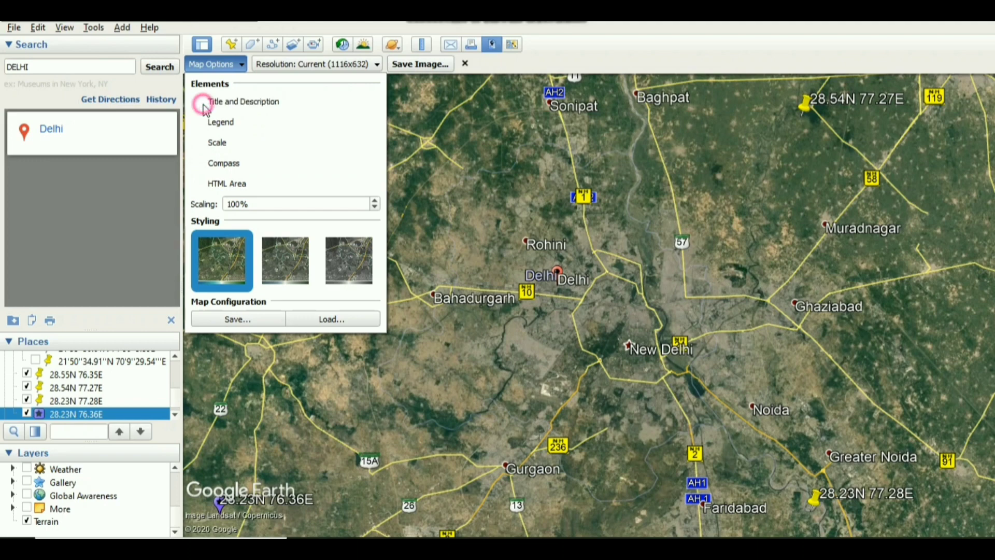
{"action": "left_click", "coordinate": [234, 320]}
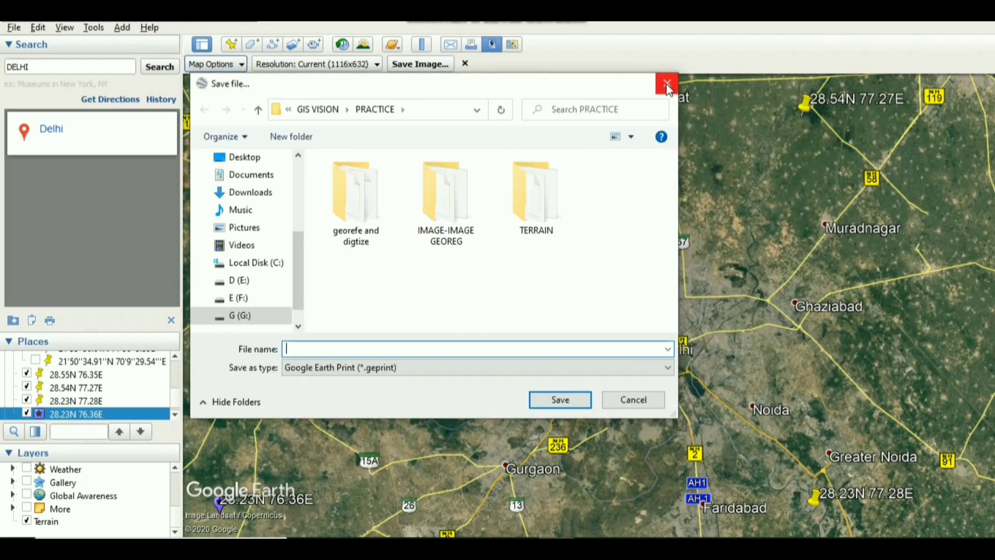
{"action": "left_click", "coordinate": [667, 84]}
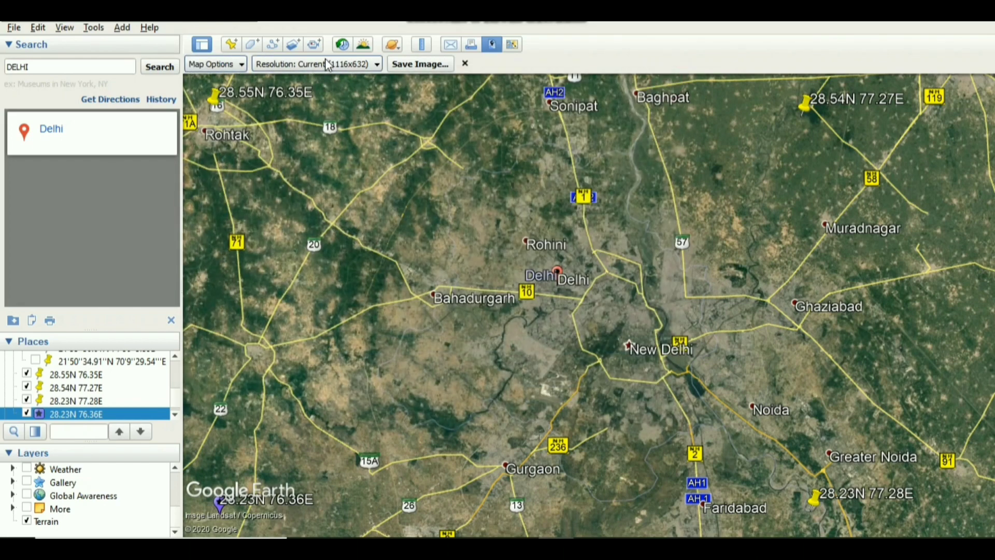
Set the image resolution to Maximum (4800x2718) and choose the GIS VISION folder on drive G as the save location.
{"action": "left_click", "coordinate": [310, 65]}
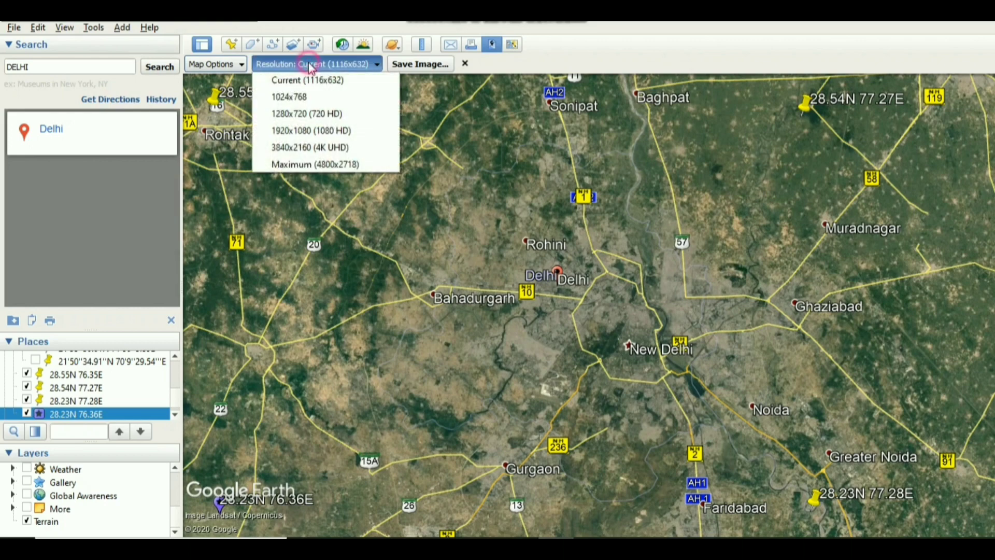
{"action": "left_click", "coordinate": [313, 163]}
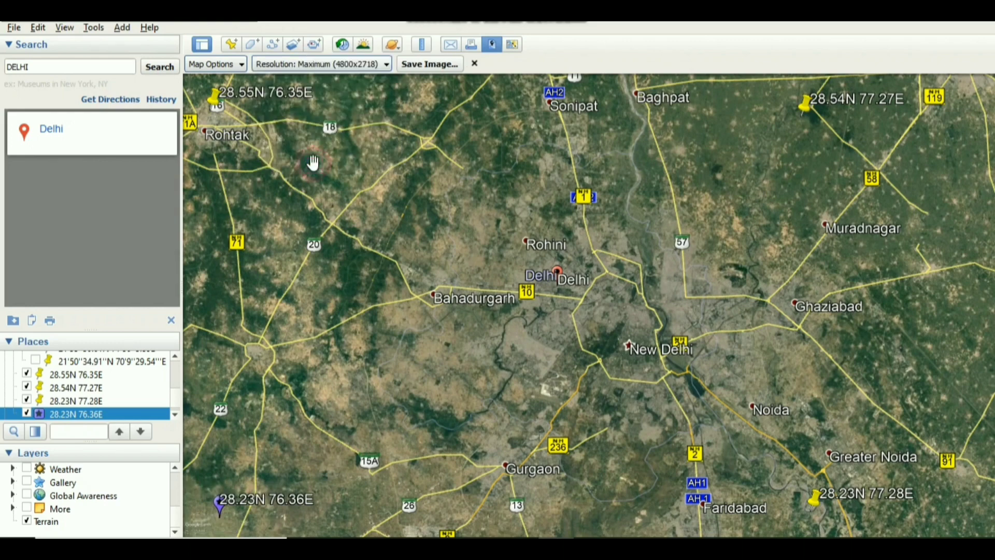
{"action": "left_click", "coordinate": [437, 66]}
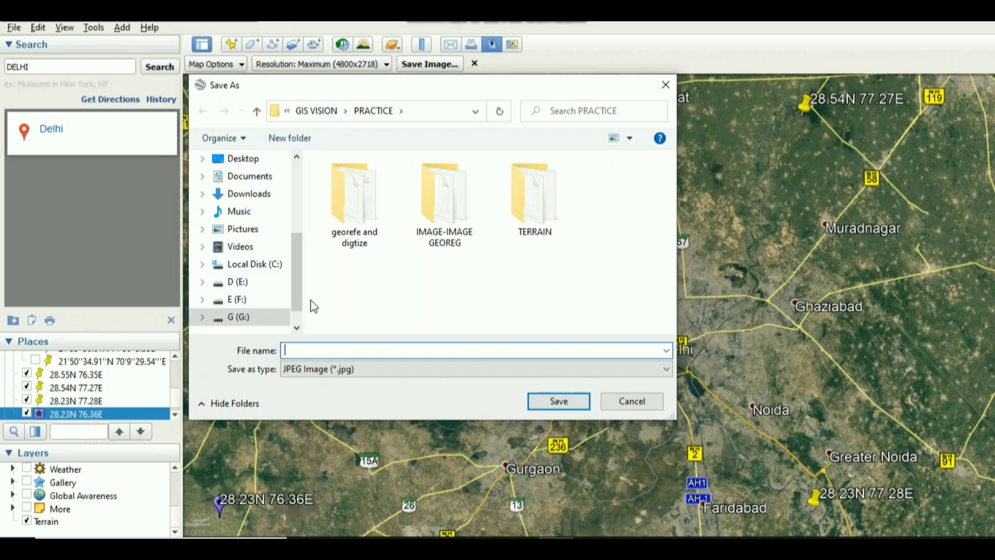
{"action": "left_click", "coordinate": [246, 180]}
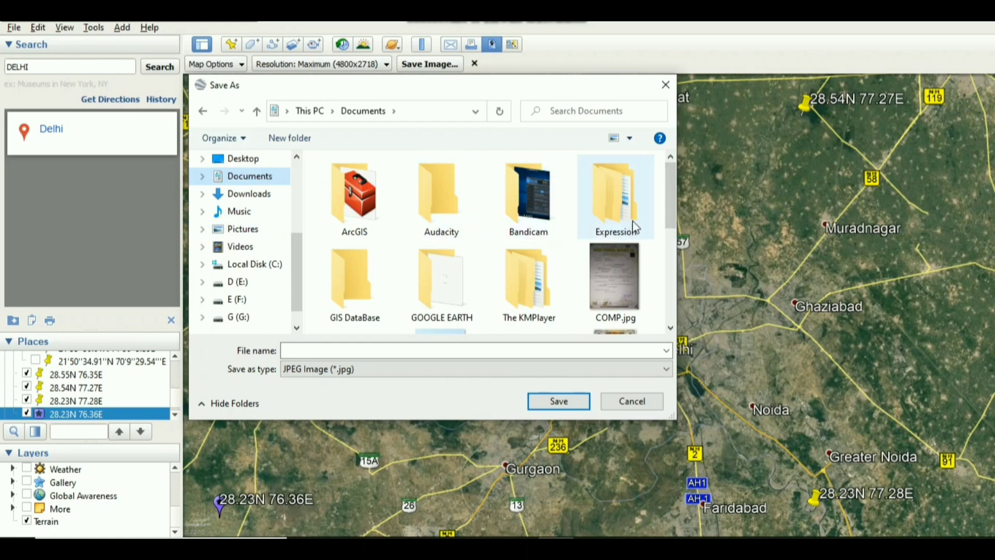
{"action": "left_click_drag", "start_coordinate": [670, 185], "coordinate": [240, 240]}
{"action": "left_click", "coordinate": [239, 316]}
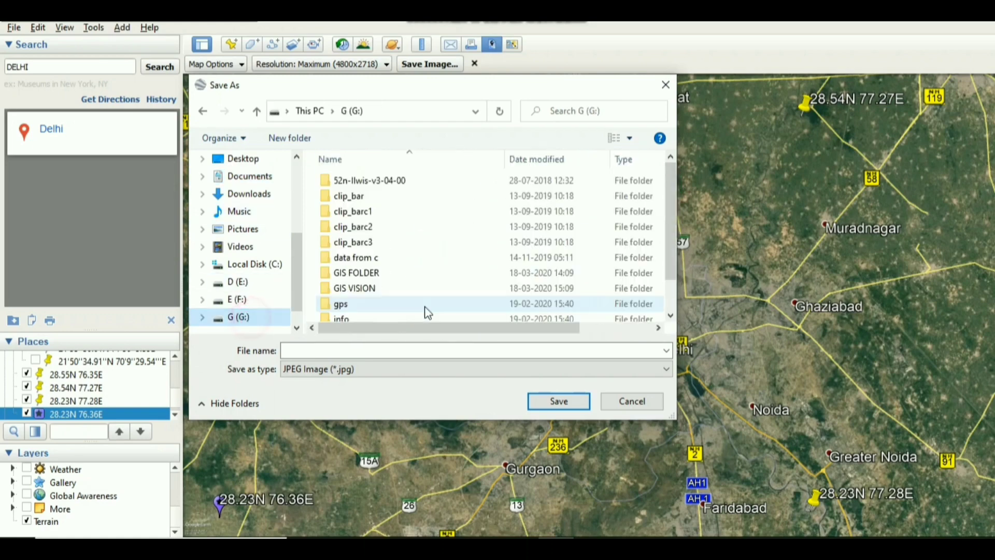
{"action": "double_click", "coordinate": [399, 288]}
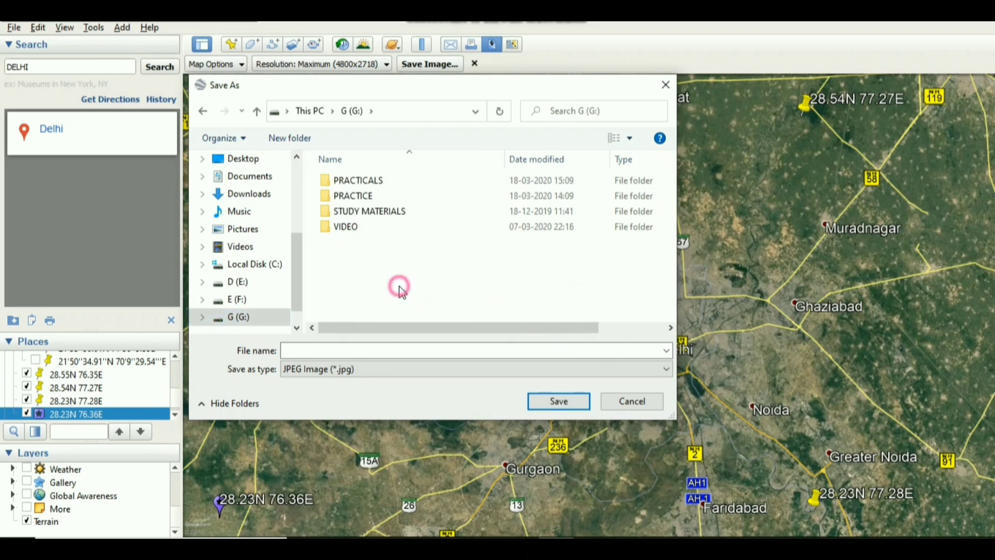
Name the JPEG image GOOGLE EARTH IMAGE and save it.
{"action": "left_click", "coordinate": [307, 350]}
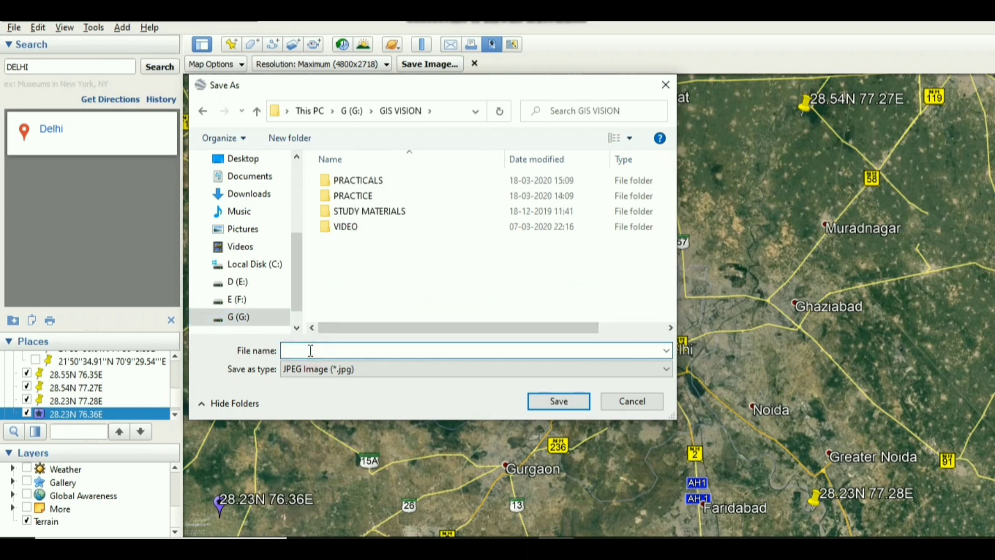
{"action": "type", "text": "GOOGLE EARTH IMAGE"}
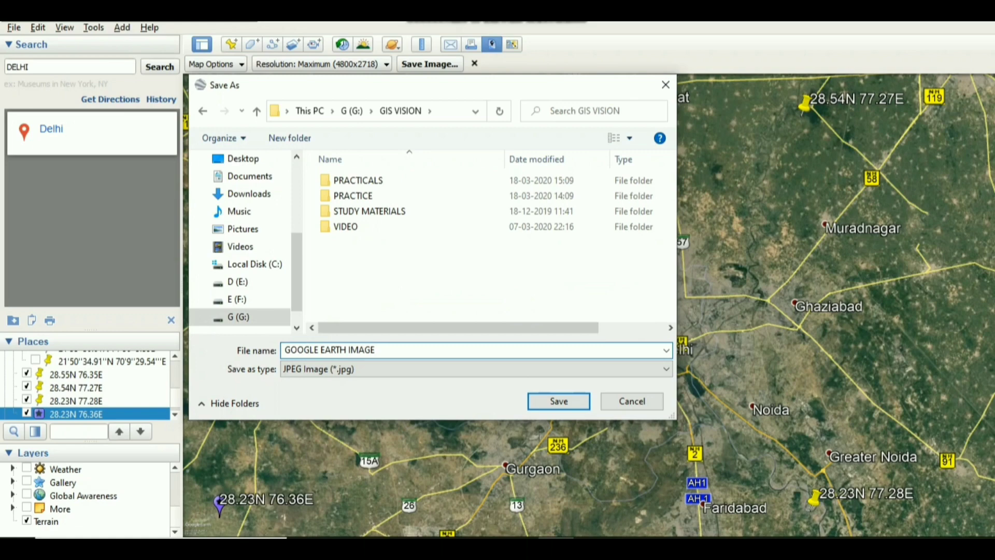
{"action": "left_click", "coordinate": [559, 402]}
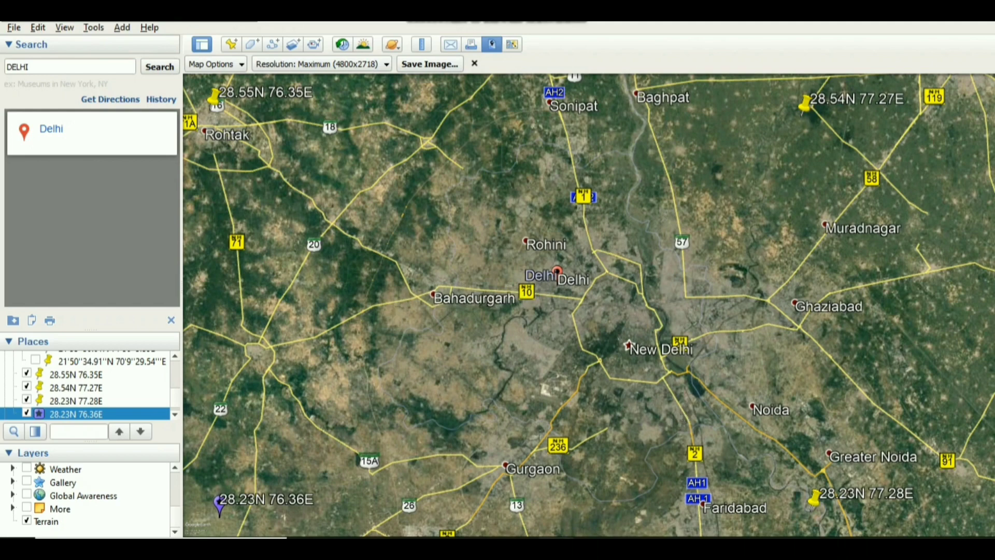
Switch to File Explorer and open GOOGLE EARTH IMAGE.jpg from the GIS VISION folder on drive G to check it.
{"action": "mouse_move", "coordinate": [556, 550]}
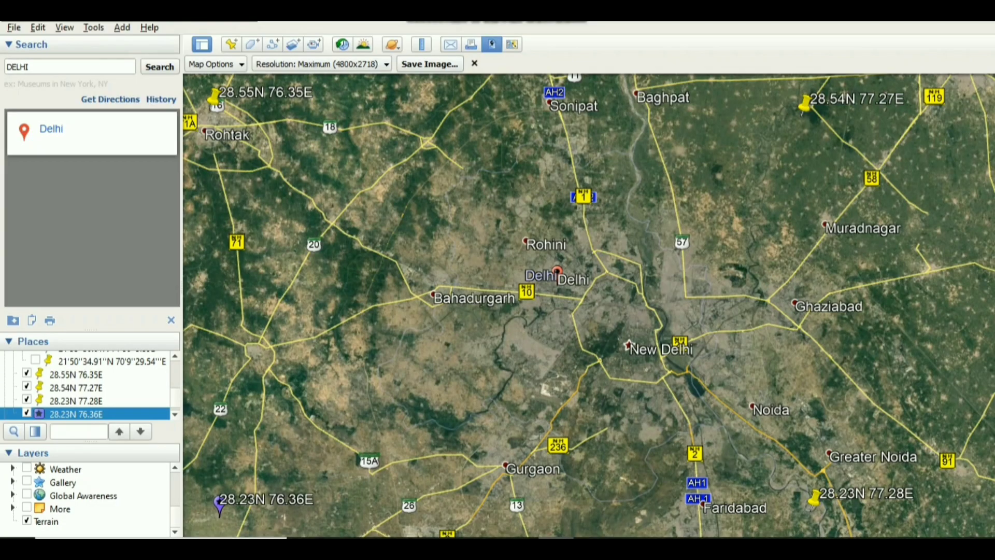
{"action": "left_click", "coordinate": [993, 550]}
{"action": "double_click", "coordinate": [39, 119]}
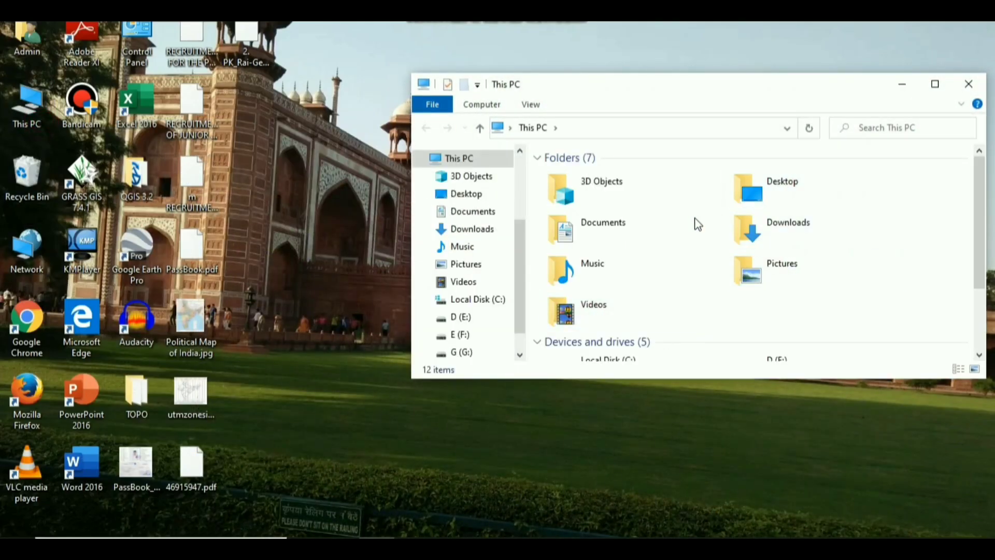
{"action": "scroll", "coordinate": [833, 299], "scroll_direction": "down", "scroll_amount": 2}
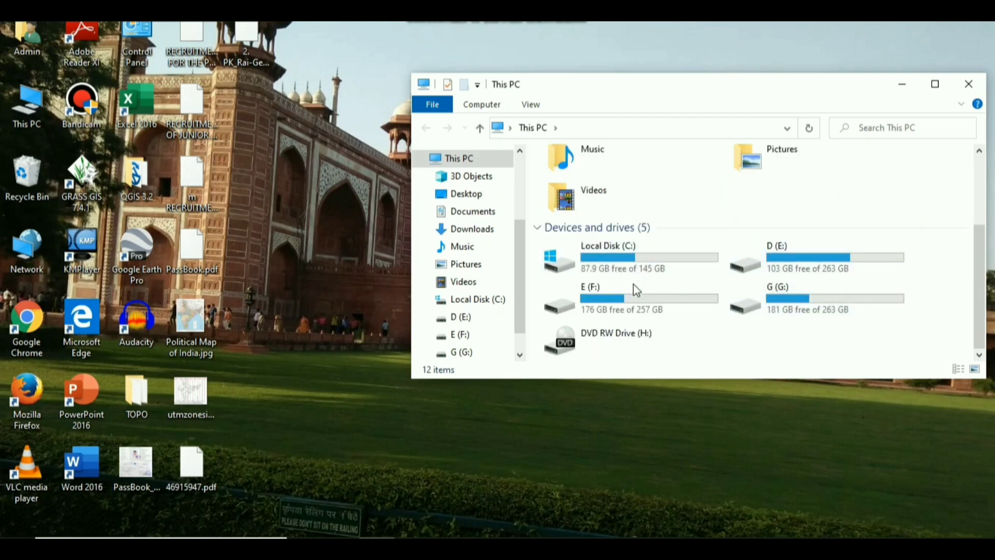
{"action": "double_click", "coordinate": [793, 306]}
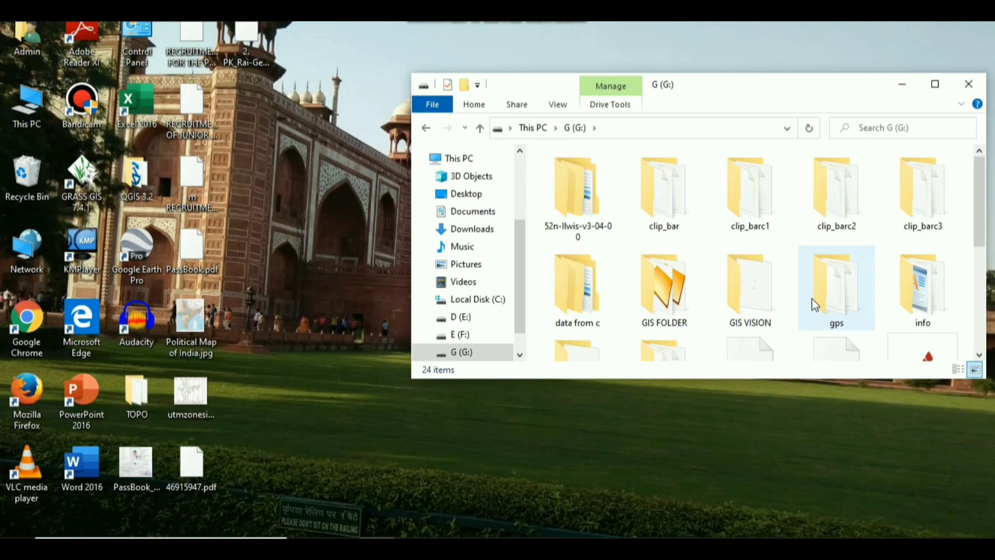
{"action": "scroll", "coordinate": [812, 298], "scroll_direction": "down", "scroll_amount": 3}
{"action": "double_click", "coordinate": [745, 172]}
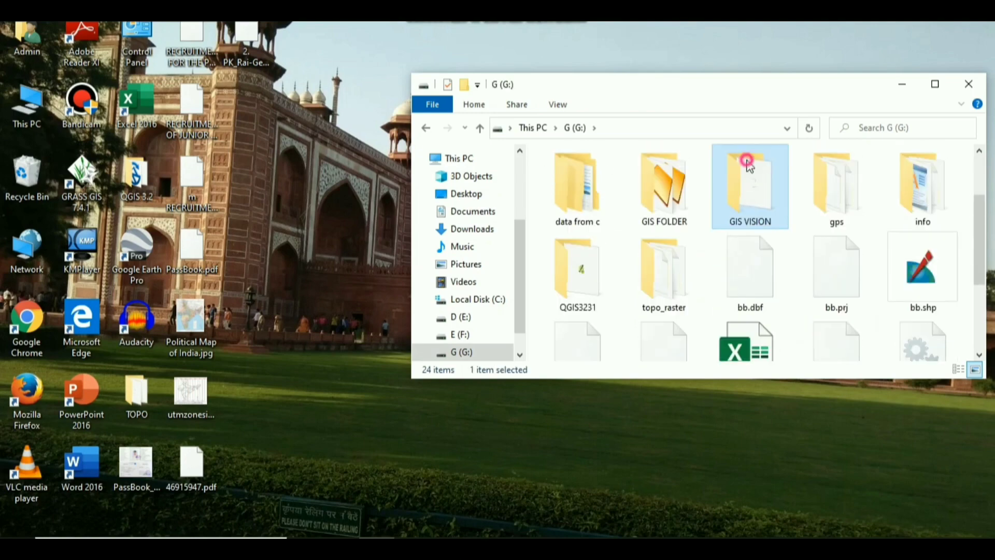
{"action": "left_click", "coordinate": [620, 237]}
{"action": "double_click", "coordinate": [570, 237]}
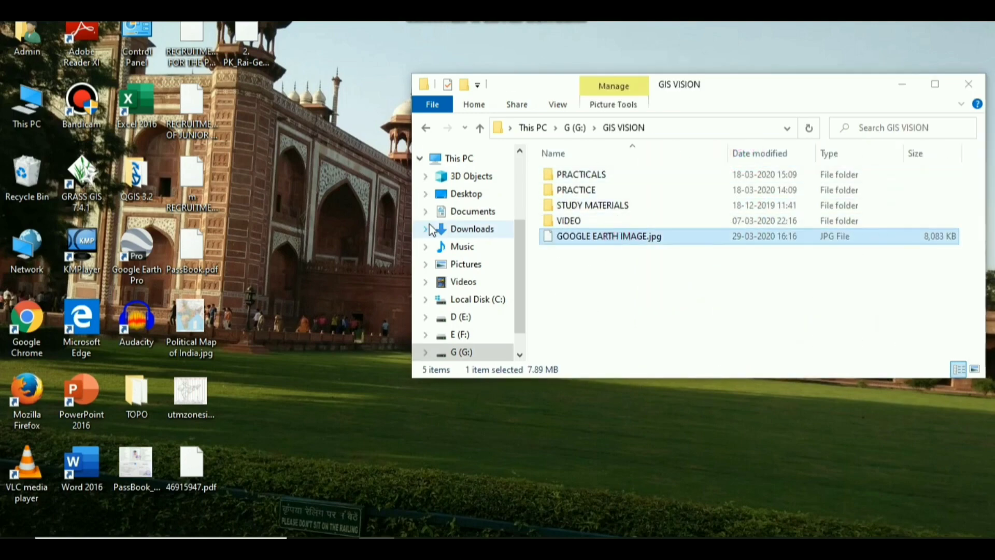